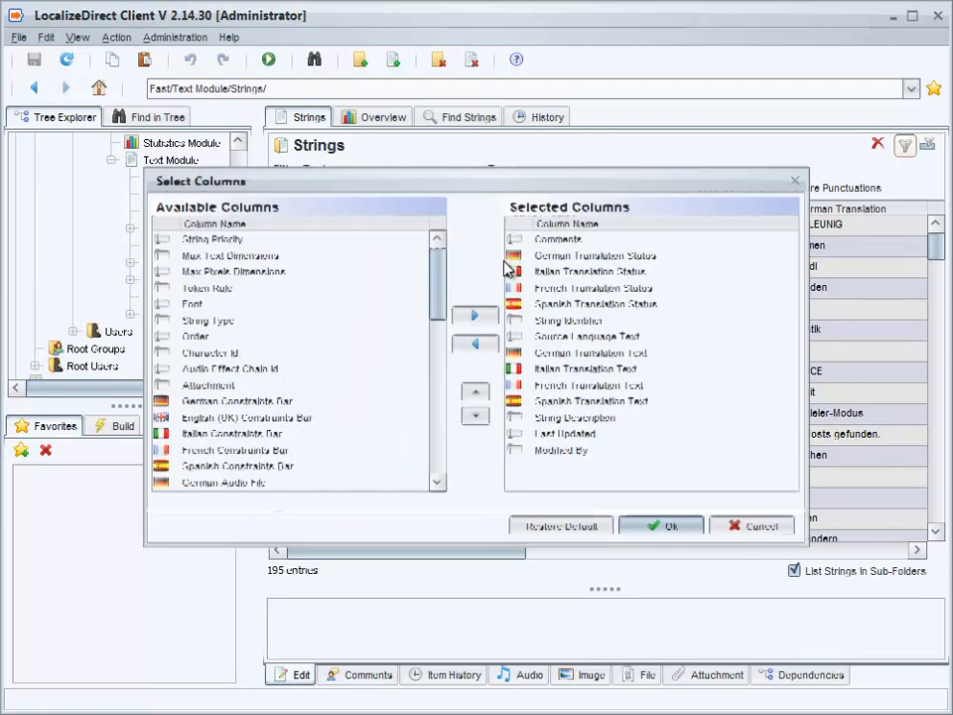
# - Add the Max Text Dimensions column to the string list and position it right after String Identifier
pyautogui.click(274, 260)
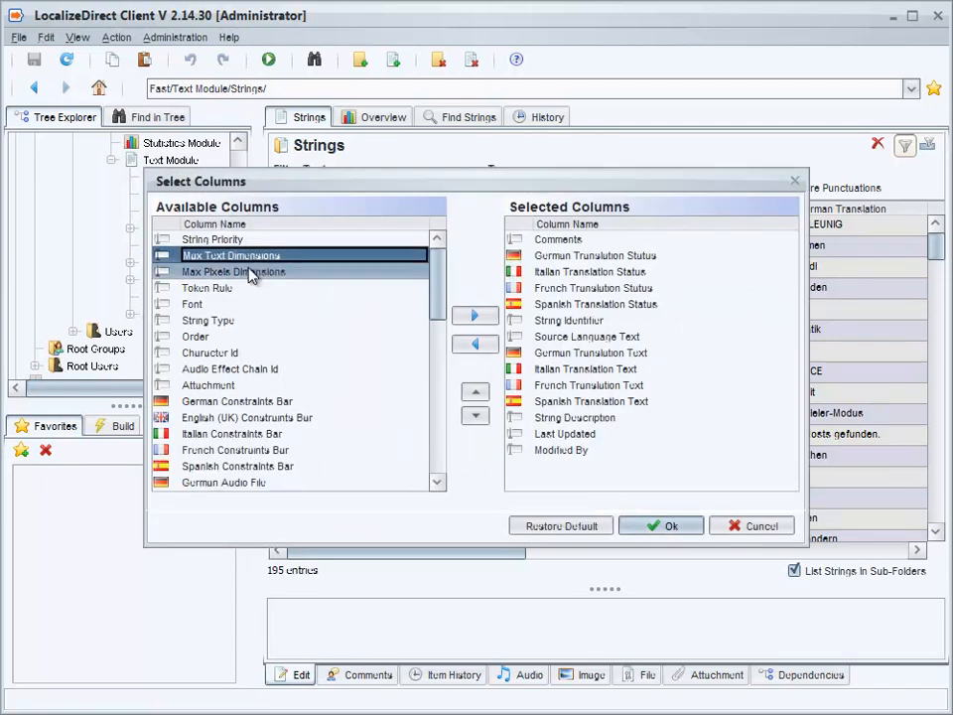
pyautogui.click(476, 317)
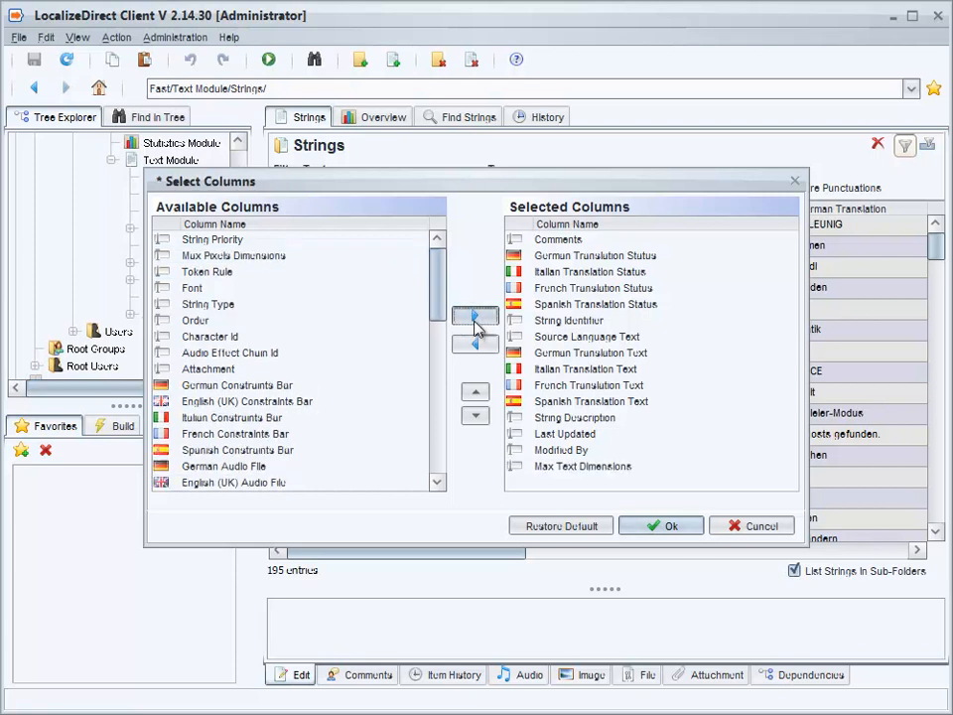
pyautogui.click(553, 466)
pyautogui.click(476, 392)
pyautogui.click(476, 393)
pyautogui.click(476, 392)
pyautogui.click(476, 393)
pyautogui.click(476, 392)
pyautogui.click(476, 392)
pyautogui.click(476, 392)
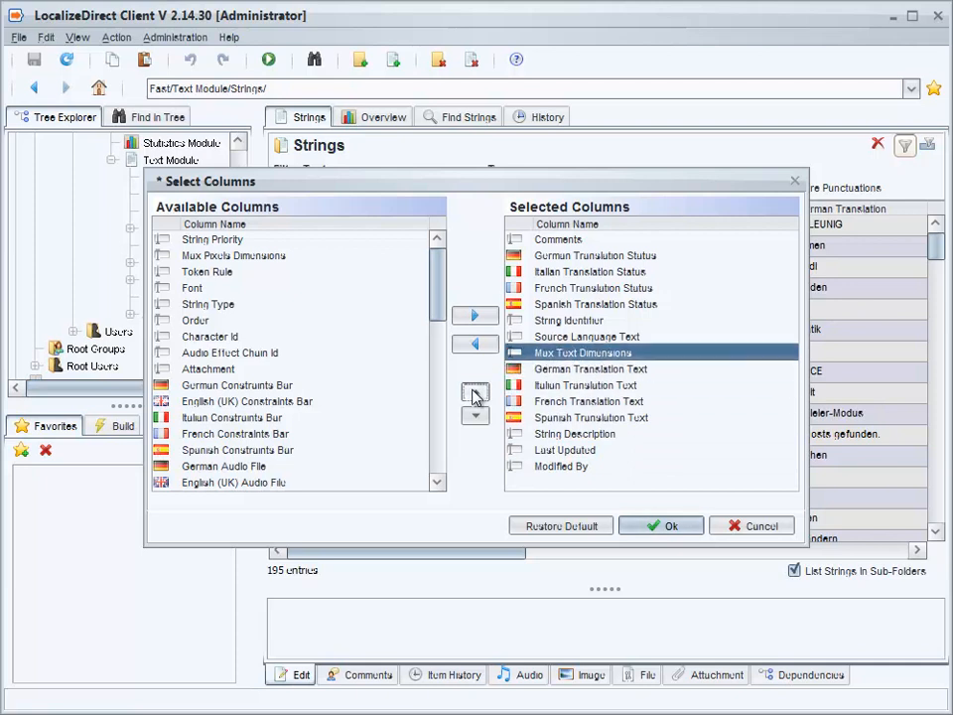
pyautogui.click(476, 392)
pyautogui.click(661, 528)
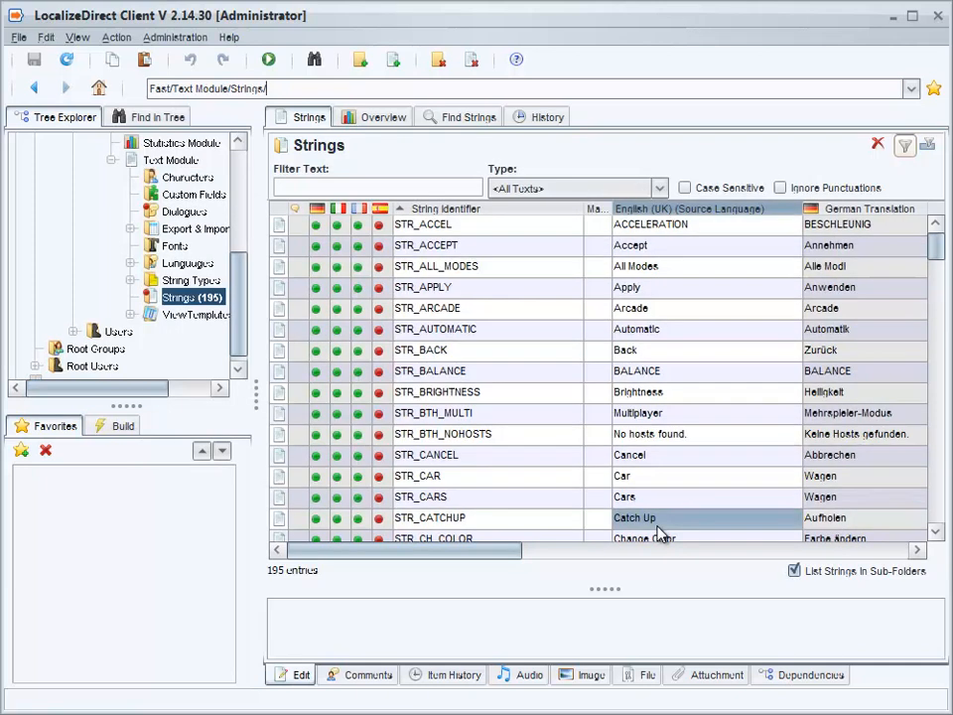
# - Widen the Max Text column and set STR_ACCEL's max text dimension to 12
pyautogui.moveTo(611, 209); pyautogui.dragTo(639, 209)
pyautogui.doubleClick(603, 225)
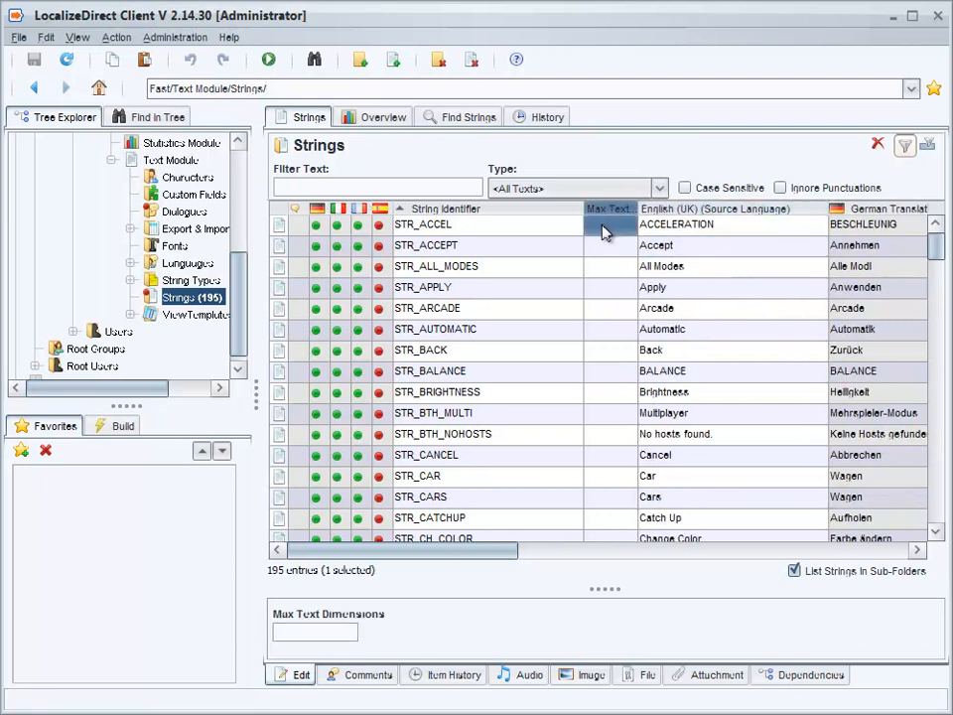
pyautogui.write('12')
pyautogui.press('Return')
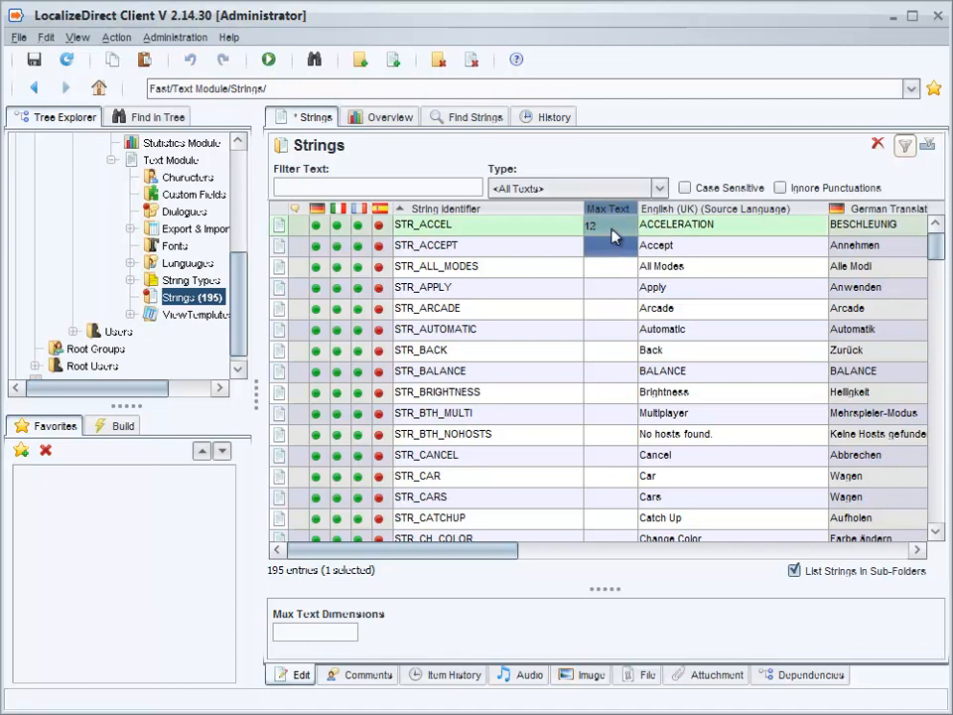
# - Paste 12 as the max text dimension for STR_ACCEPT through STR_CANCEL and save
pyautogui.click(609, 243)
pyautogui.keyDown('shift'); pyautogui.click(620, 459); pyautogui.keyUp('shift')
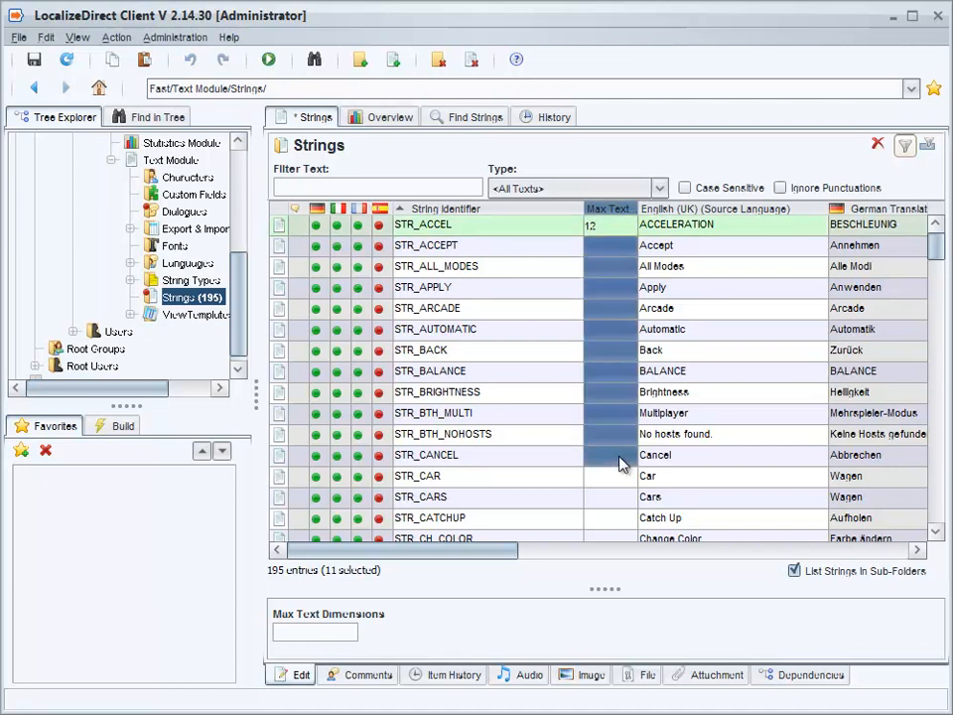
pyautogui.hotkey('ctrl', 'v')
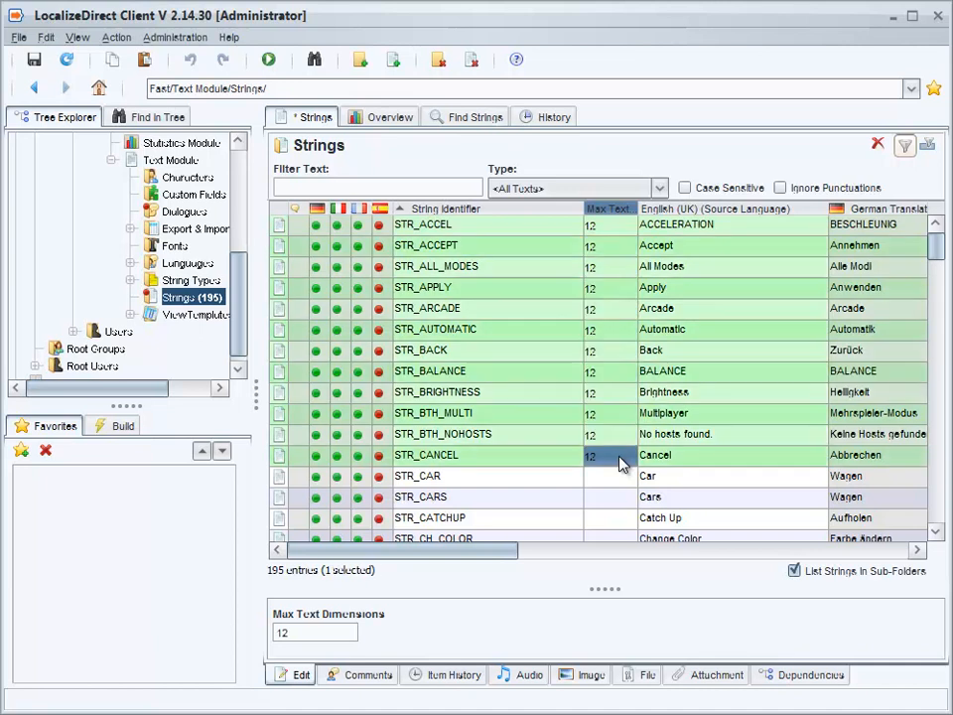
pyautogui.hotkey('ctrl', 's')
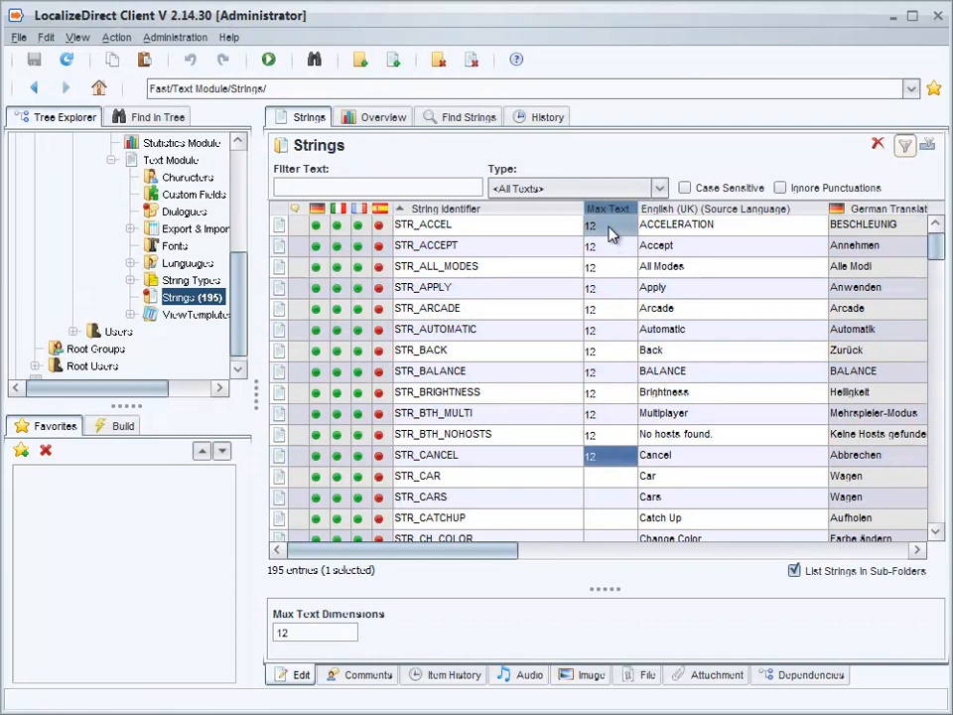
# - Enlarge the text details pane, append extra characters to ACCELERATION's source text, then delete them again
pyautogui.click(669, 231)
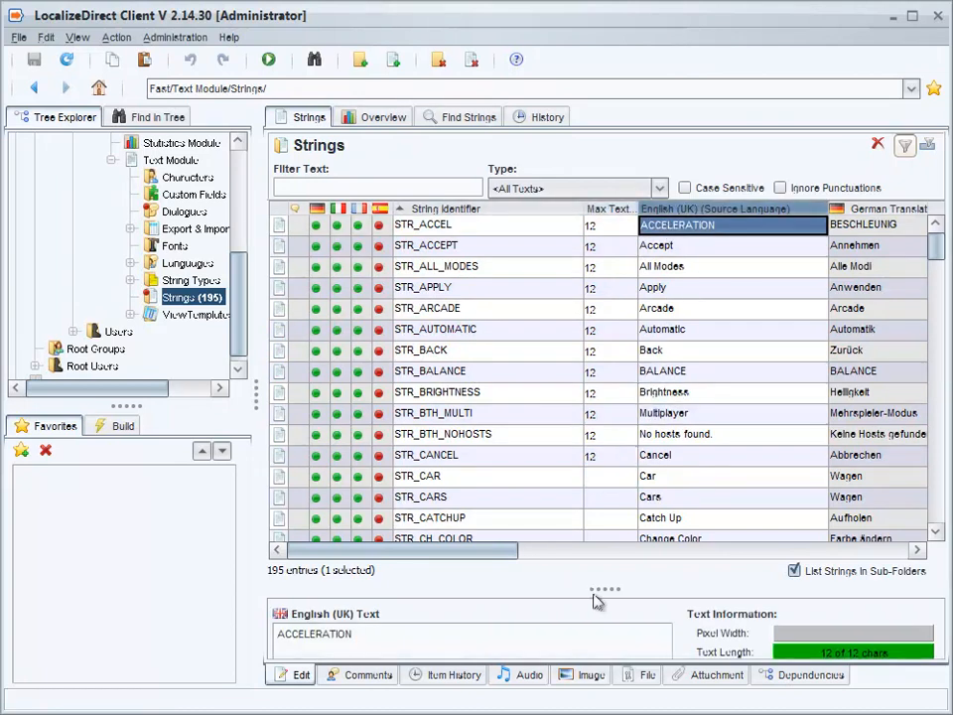
pyautogui.moveTo(593, 584); pyautogui.dragTo(635, 516)
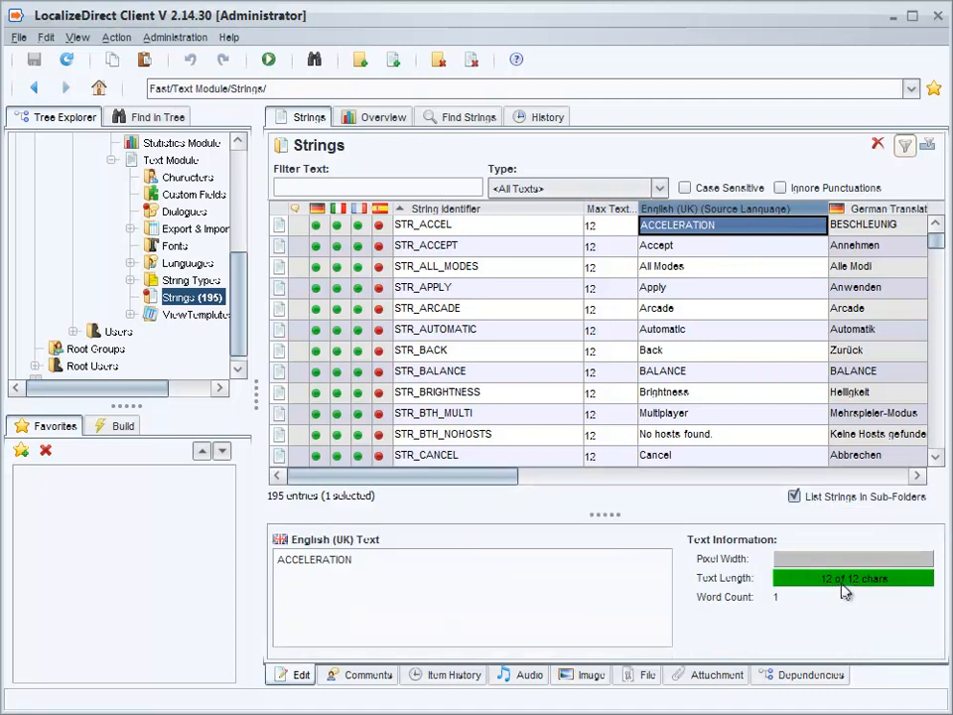
pyautogui.doubleClick(723, 230)
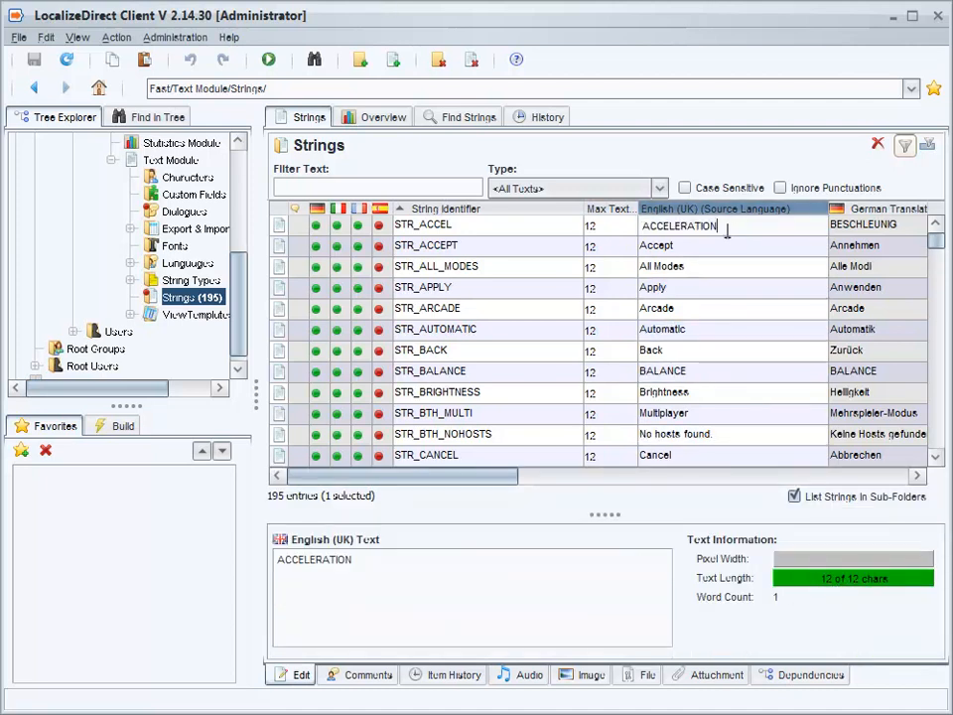
pyautogui.write('sdsd')
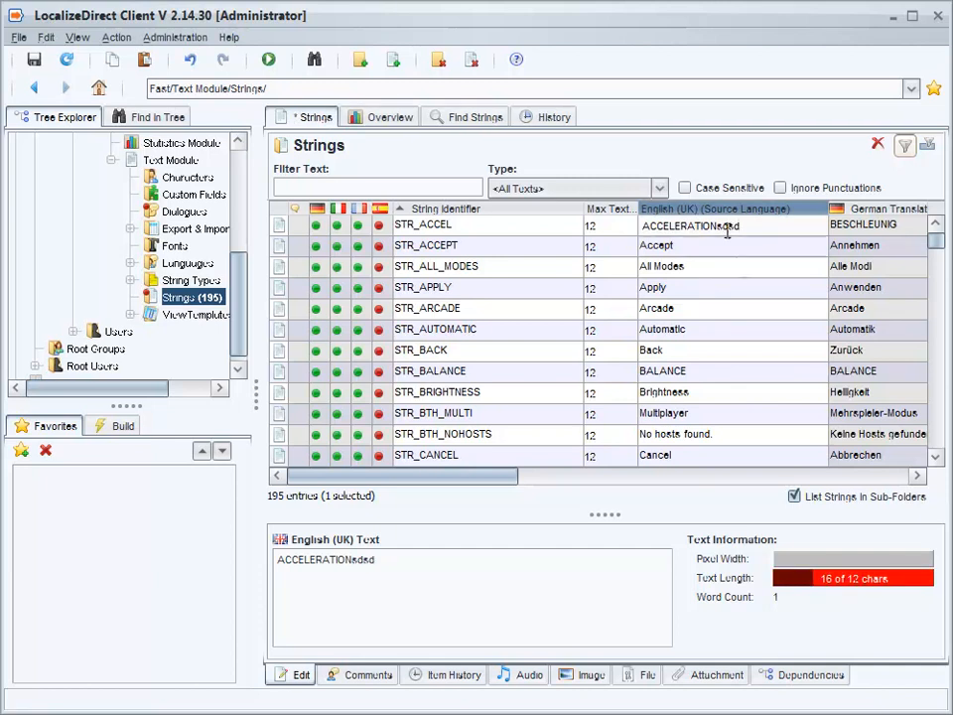
pyautogui.press('BackSpace')
pyautogui.press('BackSpace')
pyautogui.press('BackSpace')
pyautogui.press('BackSpace')
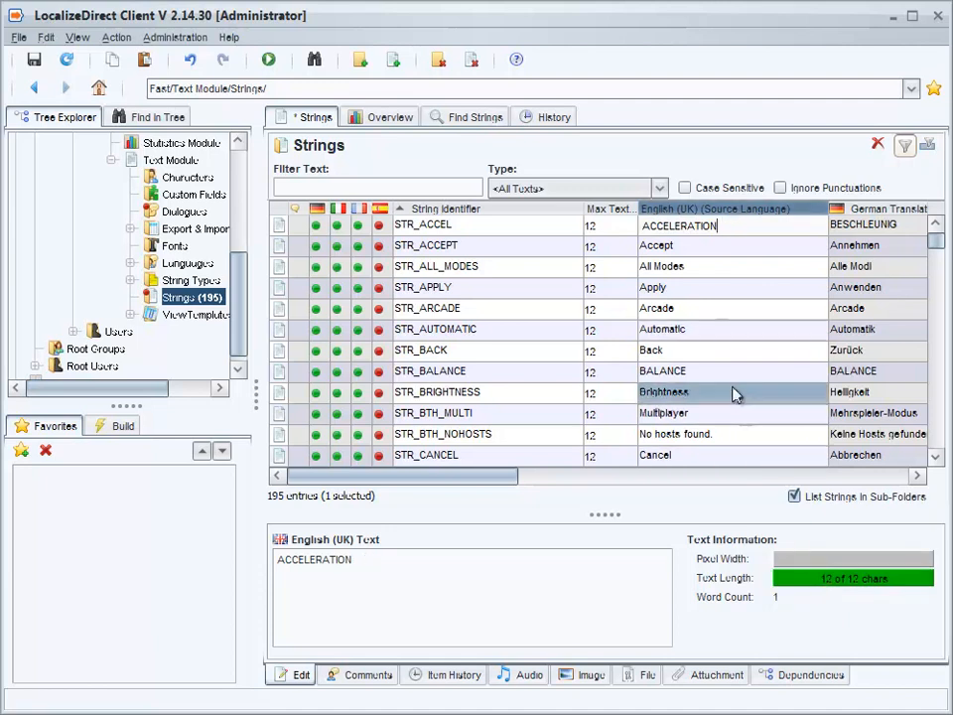
# - Add the English (UK) Constraints Bar column and place it right after the source language text column
pyautogui.rightClick(704, 212)
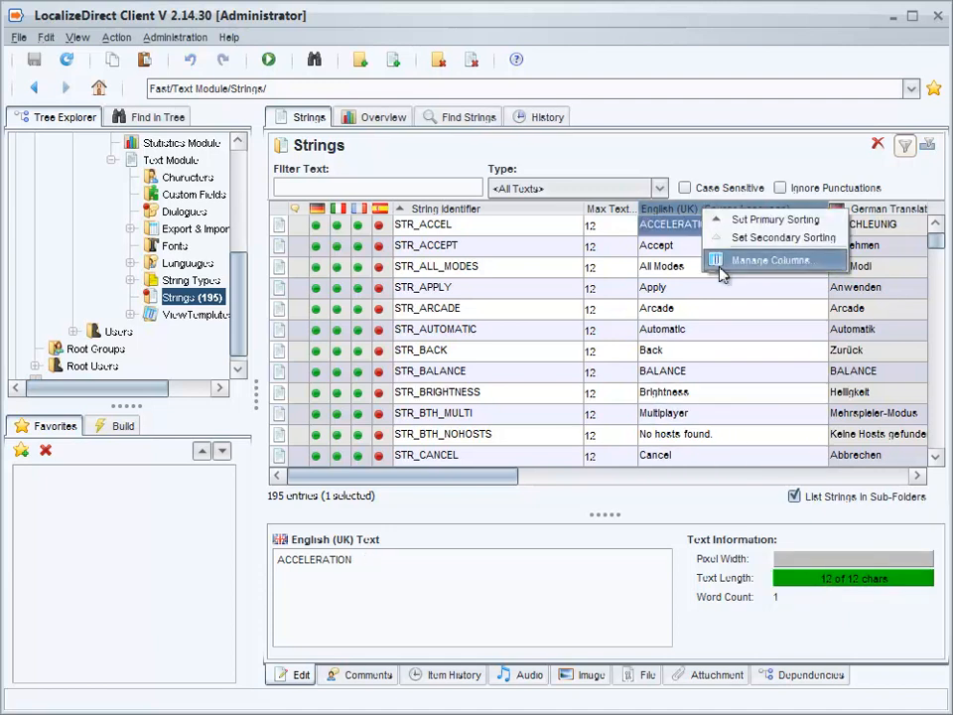
pyautogui.click(719, 319)
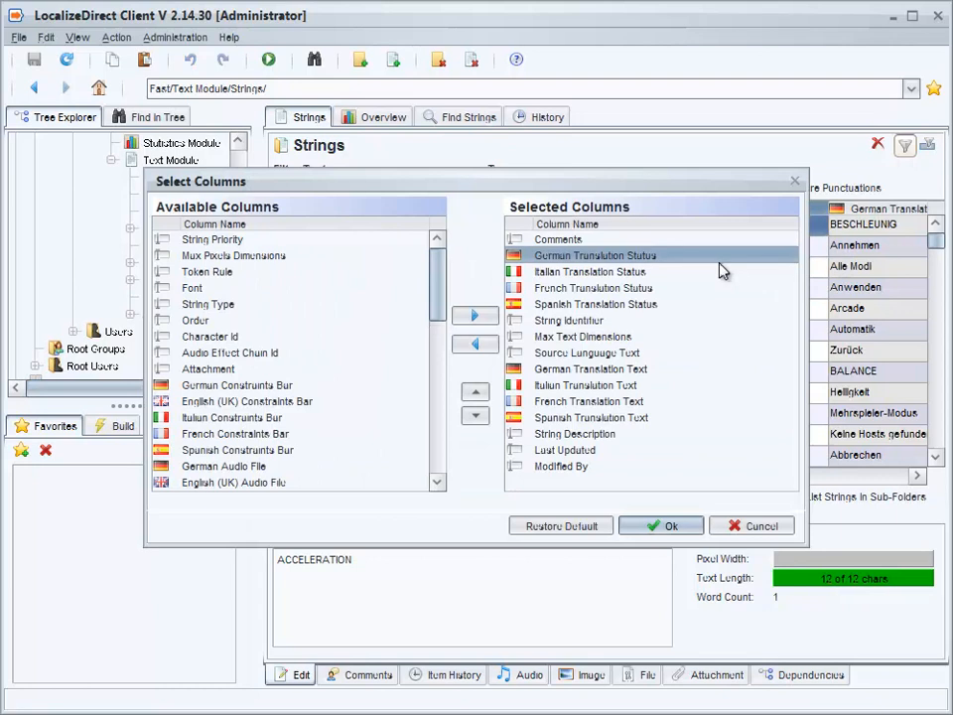
pyautogui.click(294, 401)
pyautogui.click(473, 316)
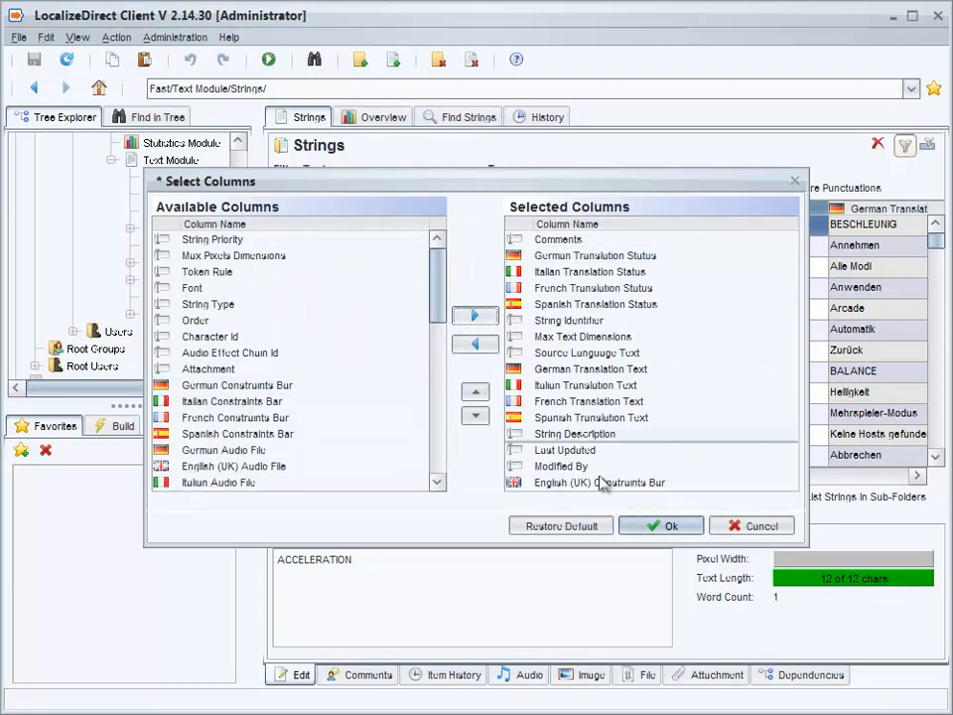
pyautogui.click(475, 392)
pyautogui.click(475, 392)
pyautogui.click(475, 393)
pyautogui.click(474, 392)
pyautogui.click(475, 392)
pyautogui.click(474, 392)
pyautogui.click(474, 392)
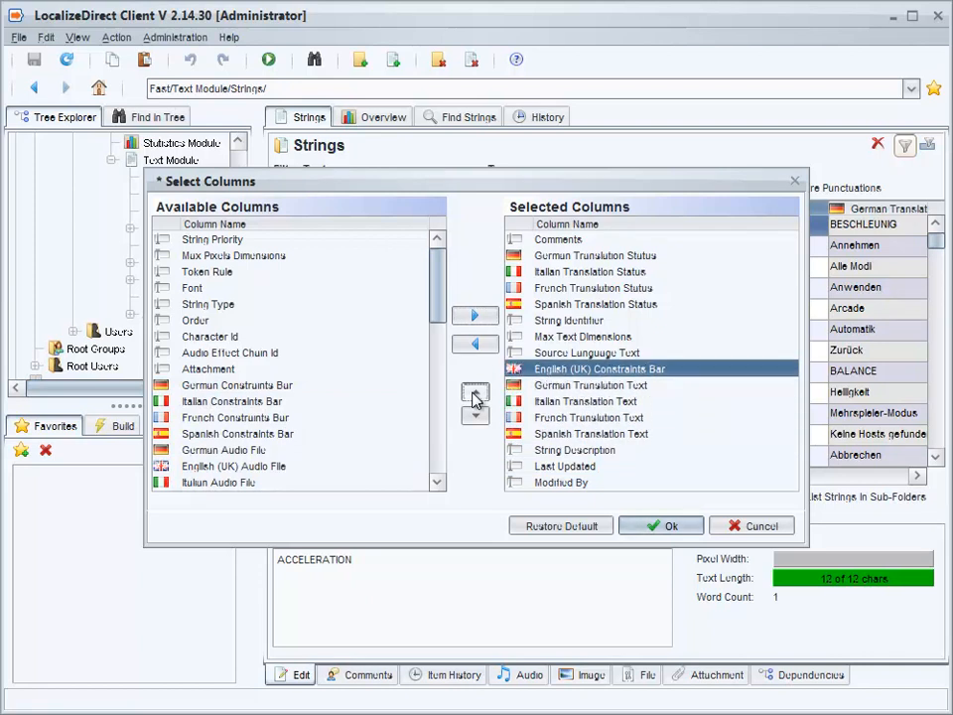
pyautogui.click(657, 527)
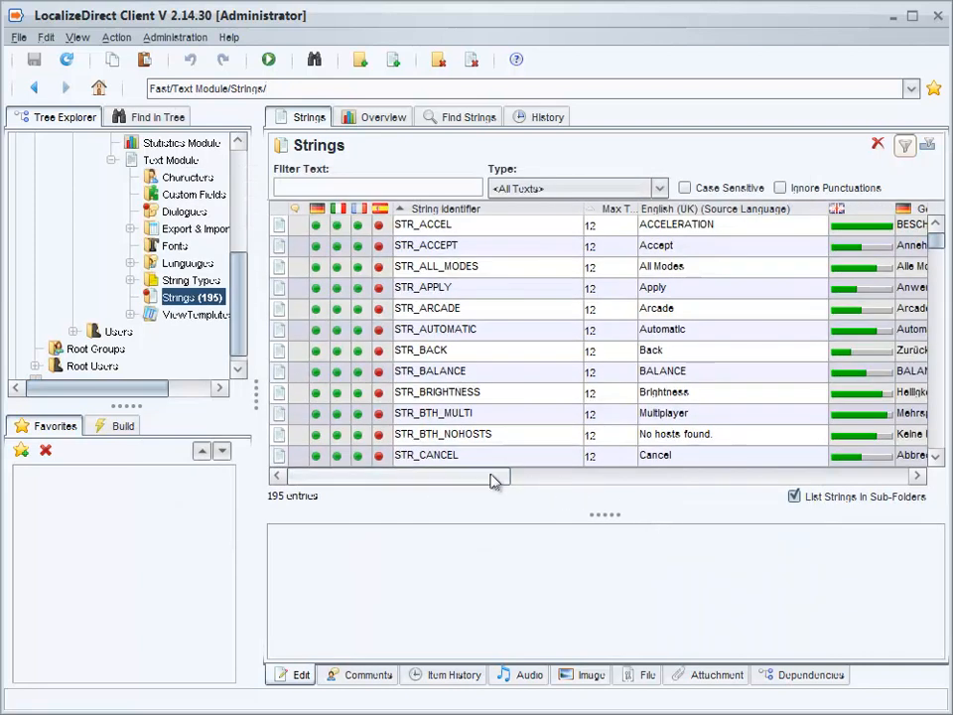
# - Append asd to the ACCELERATION source text and apply the re-translation confirmation
pyautogui.moveTo(517, 482); pyautogui.dragTo(523, 483)
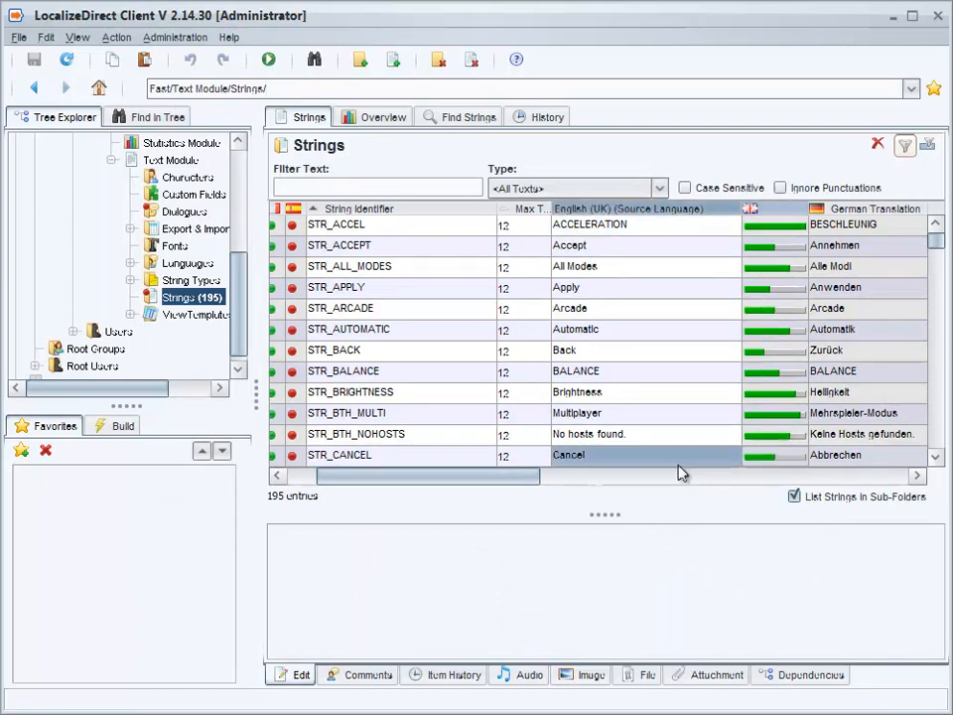
pyautogui.moveTo(538, 481); pyautogui.dragTo(594, 481)
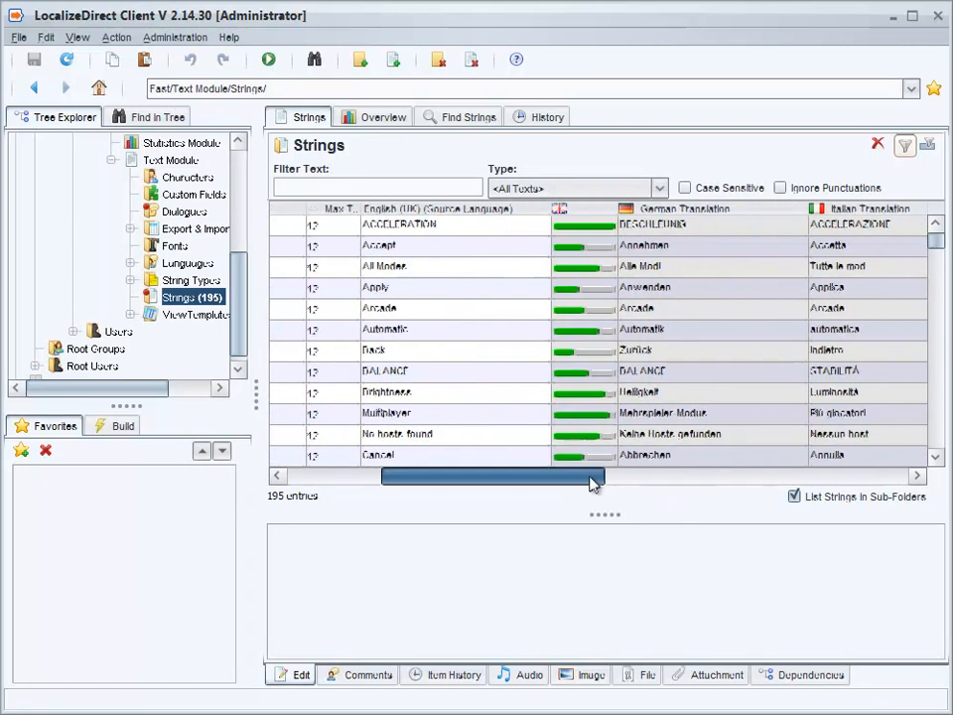
pyautogui.click(456, 226)
pyautogui.click(456, 225)
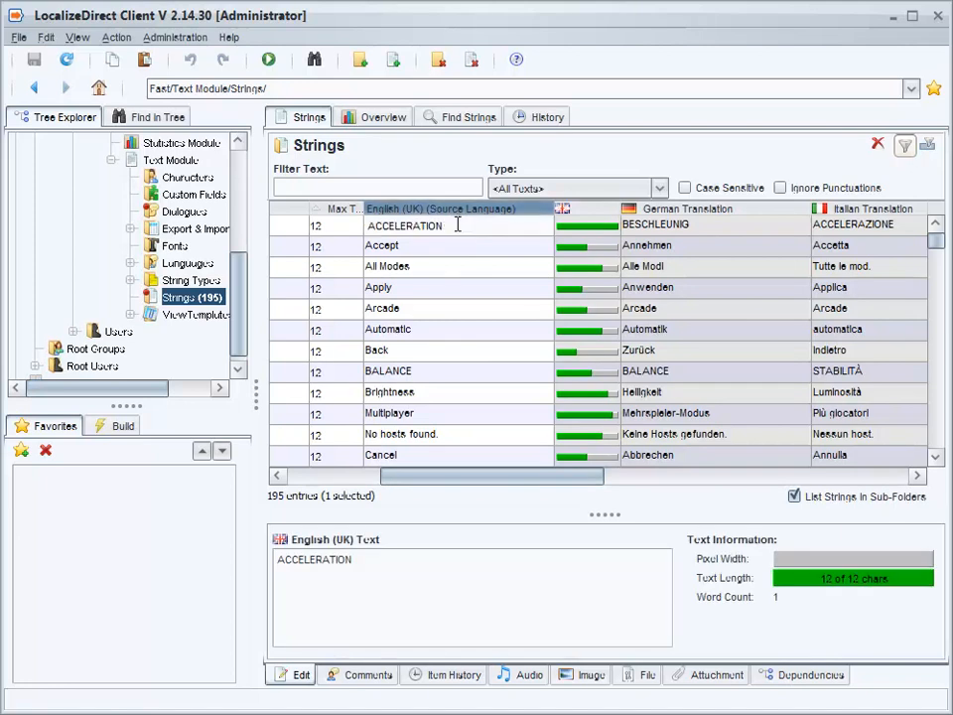
pyautogui.write('asd')
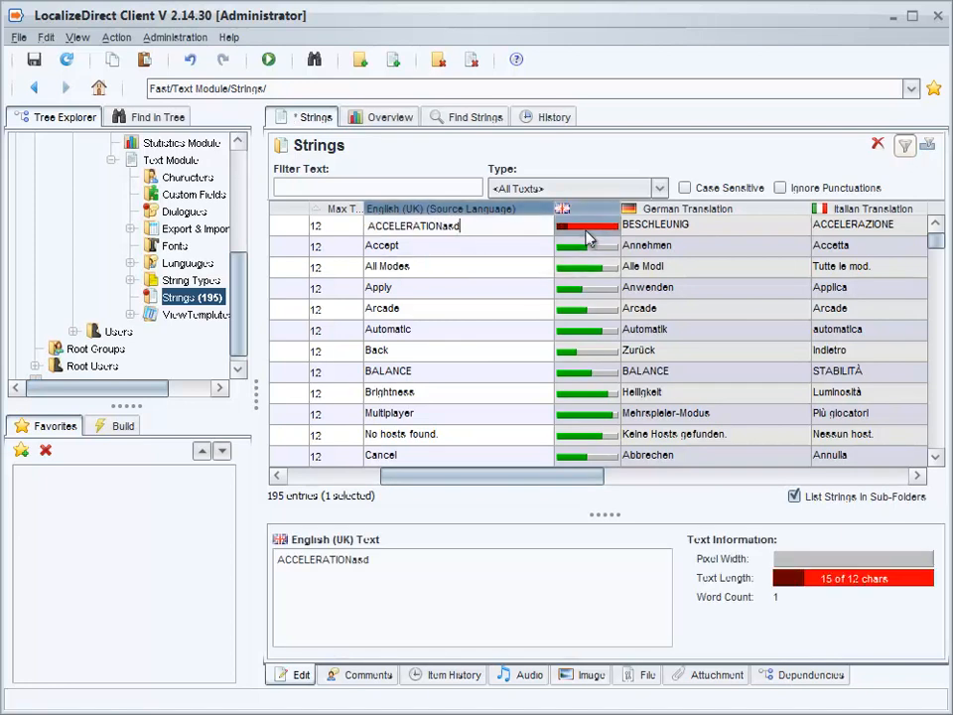
pyautogui.click(513, 314)
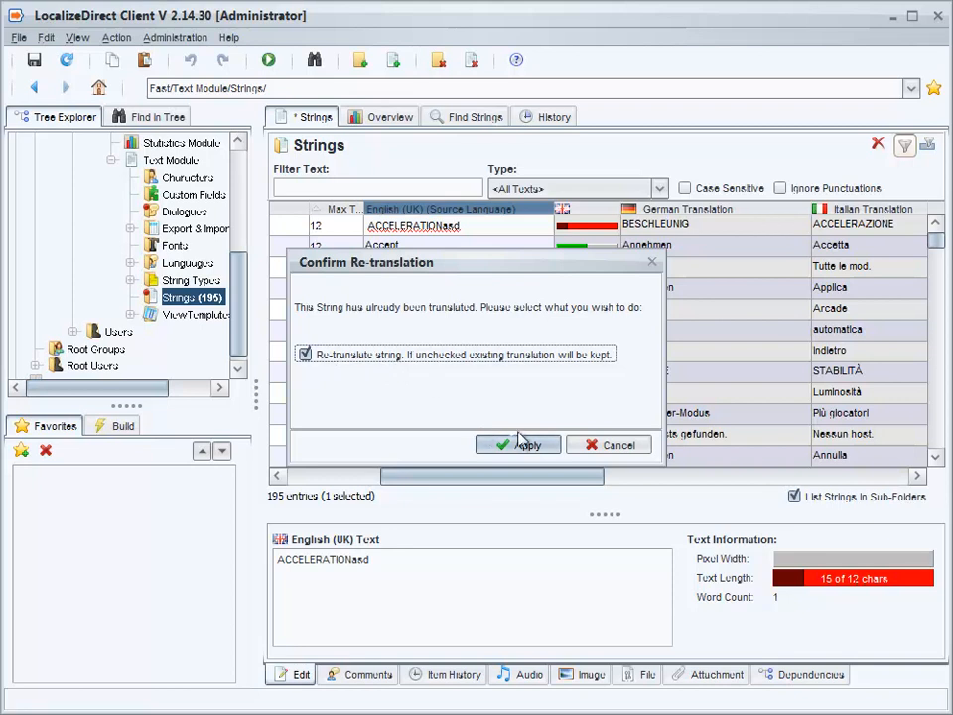
pyautogui.click(519, 446)
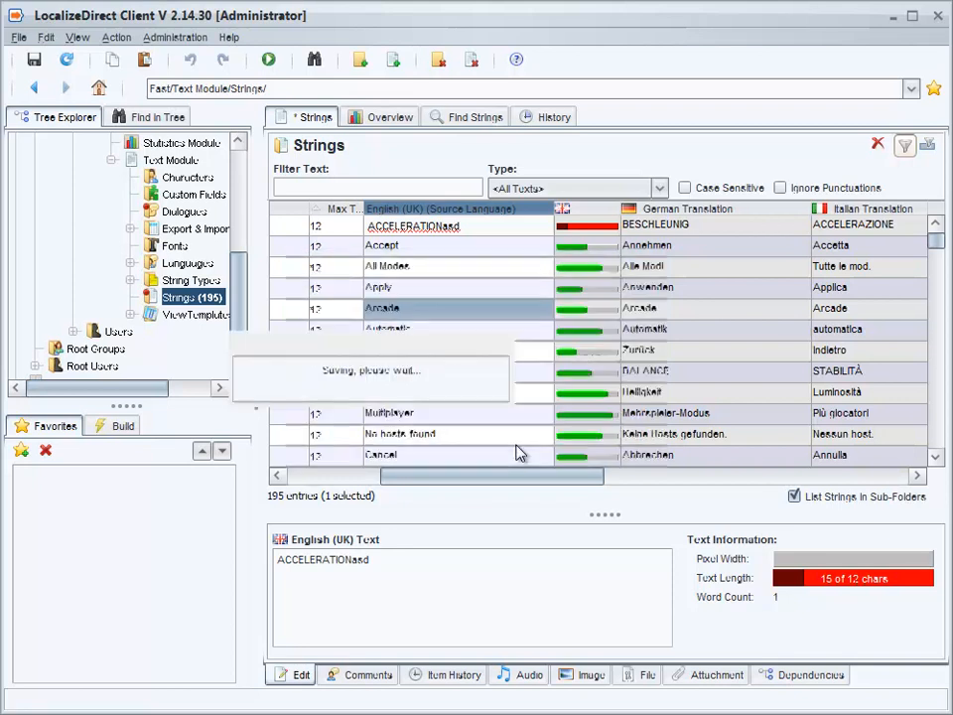
pyautogui.moveTo(481, 475); pyautogui.dragTo(383, 476)
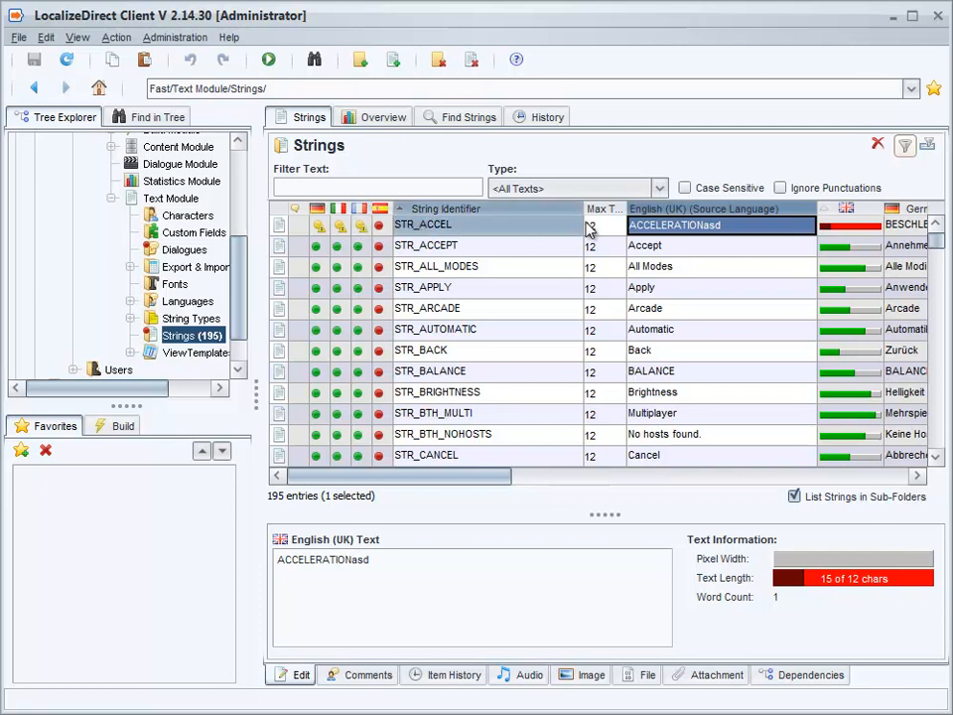
# - Remove the added asd from the ACCELERATION source text and confirm the re-translation dialog
pyautogui.doubleClick(733, 227)
pyautogui.press('BackSpace')
pyautogui.press('BackSpace')
pyautogui.press('BackSpace')
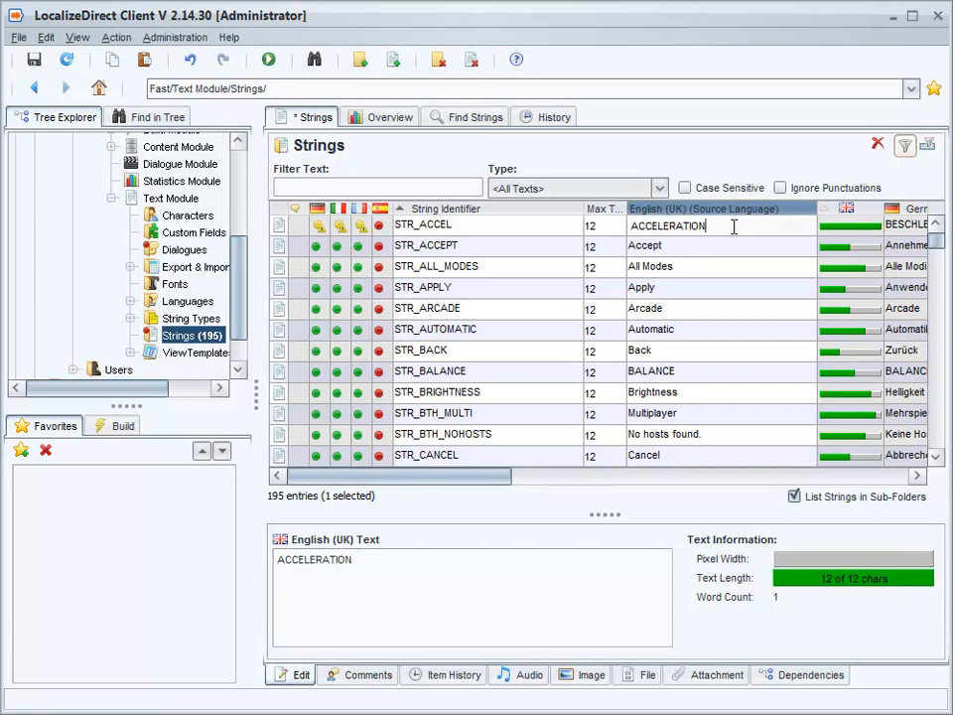
pyautogui.press('Return')
pyautogui.click(532, 358)
pyautogui.click(525, 446)
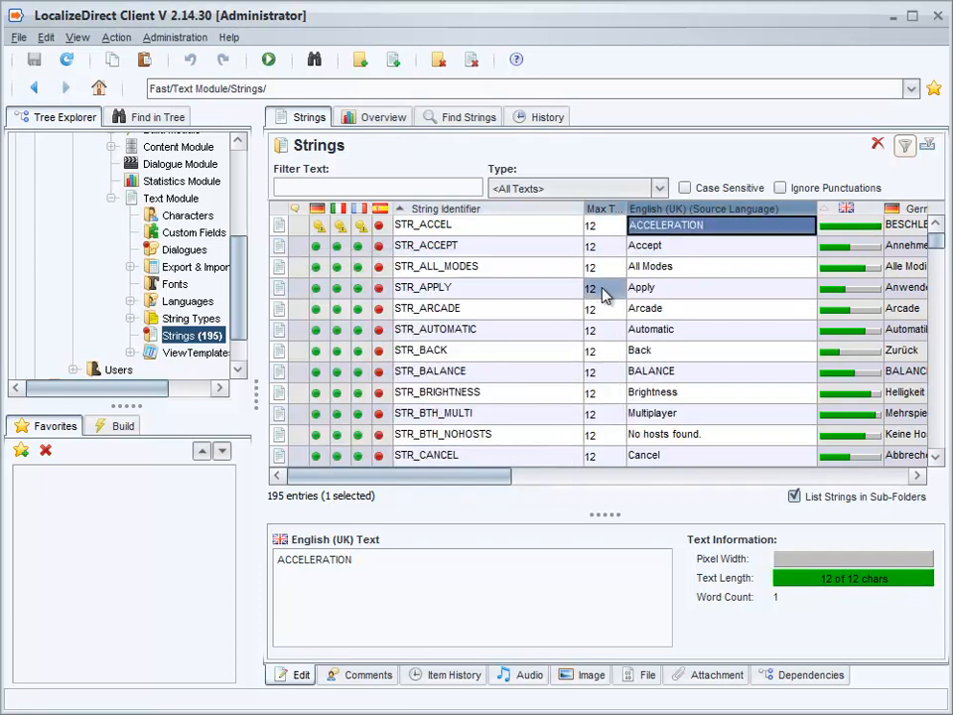
# - Clear the max text dimension value of STR_ACCEL
pyautogui.click(615, 231)
pyautogui.click(615, 226)
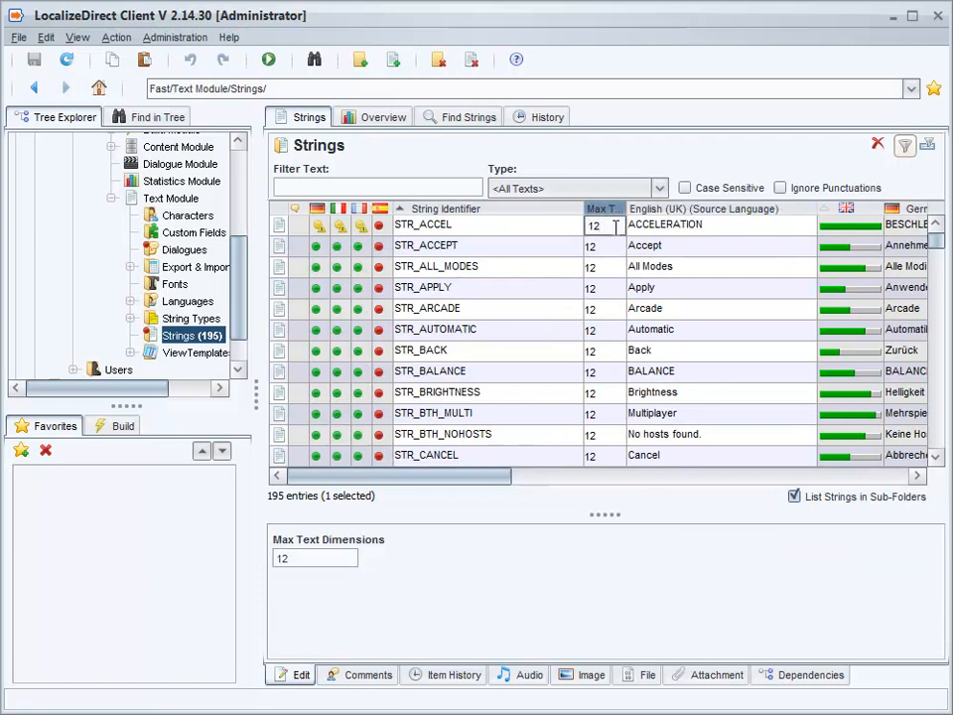
pyautogui.press('BackSpace')
pyautogui.press('BackSpace')
pyautogui.press('Return')
# - Clear the max text dimension values of STR_ACCEPT through STR_CANCEL and save
pyautogui.press('Down')
pyautogui.hotkey('shift', 'Down')
pyautogui.hotkey('shift', 'Down')
pyautogui.hotkey('shift', 'Down')
pyautogui.hotkey('shift', 'Down')
pyautogui.hotkey('shift', 'Down')
pyautogui.hotkey('shift', 'Down')
pyautogui.hotkey('shift', 'Down')
pyautogui.hotkey('shift', 'Down')
pyautogui.hotkey('shift', 'Down')
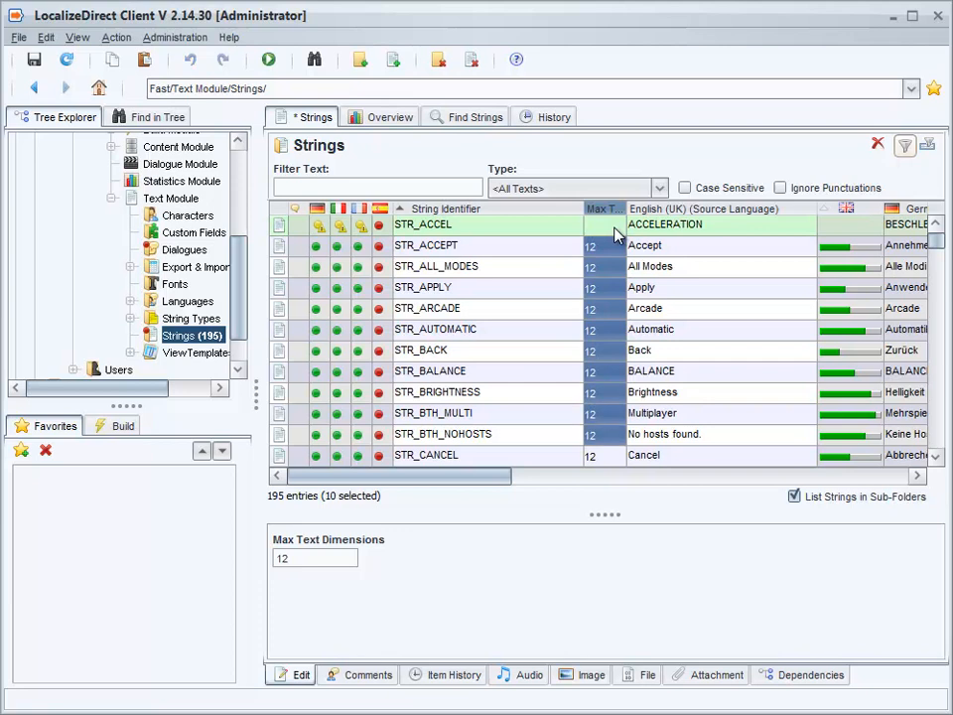
pyautogui.hotkey('shift', 'Down')
pyautogui.hotkey('shift', 'Down')
pyautogui.hotkey('shift', 'Down')
pyautogui.hotkey('shift', 'Down')
pyautogui.hotkey('shift', 'Up')
pyautogui.hotkey('shift', 'Up')
pyautogui.hotkey('shift', 'Up')
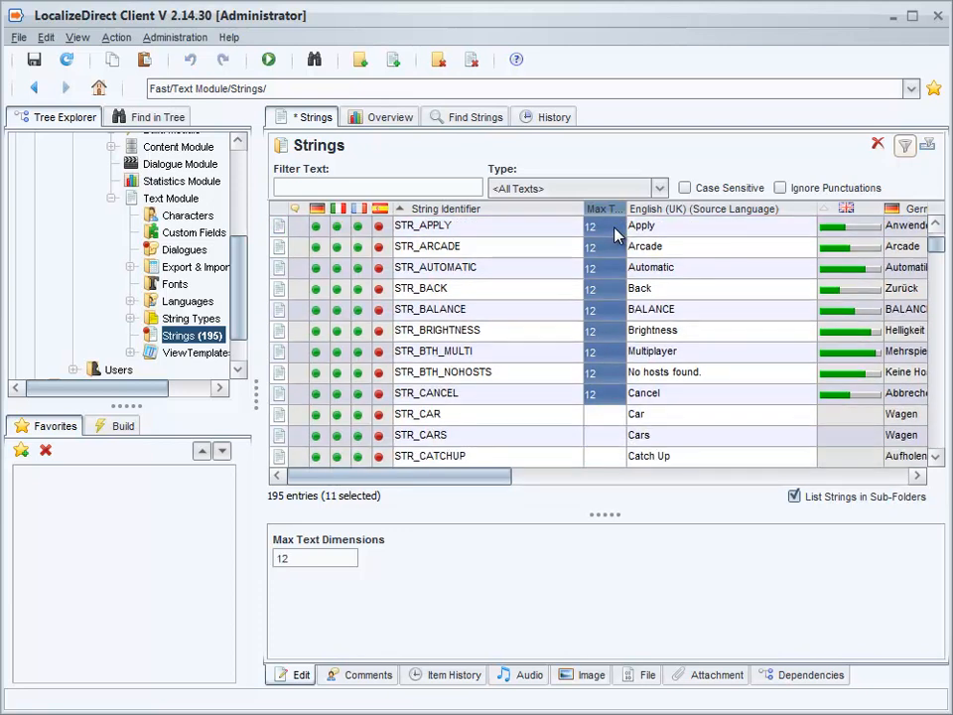
pyautogui.press('Delete')
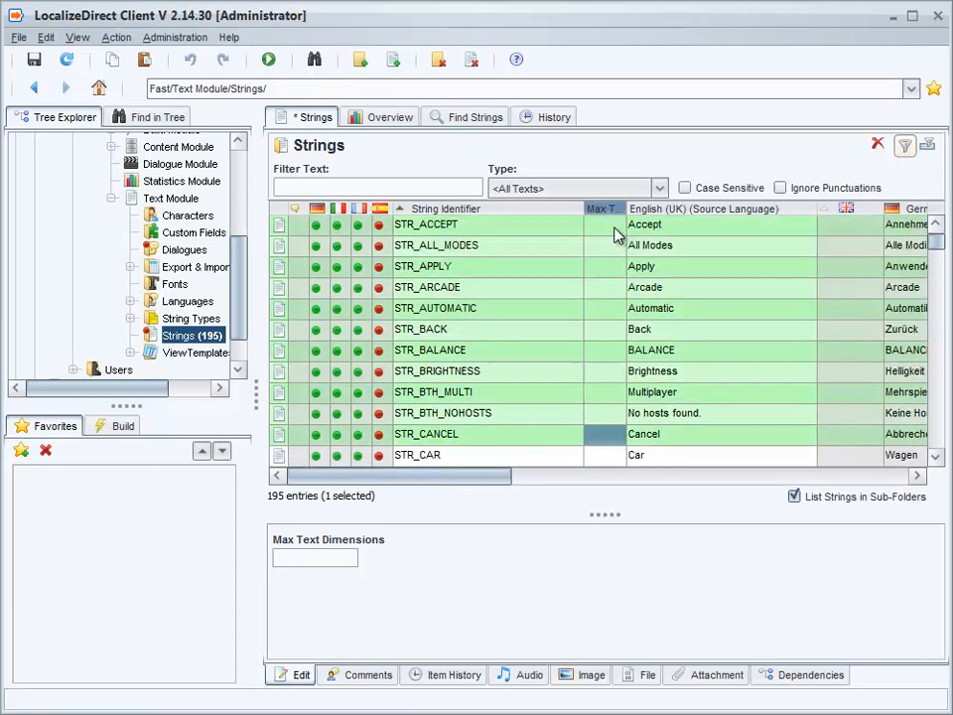
pyautogui.hotkey('ctrl', 's')
pyautogui.scroll(1, 616, 234)
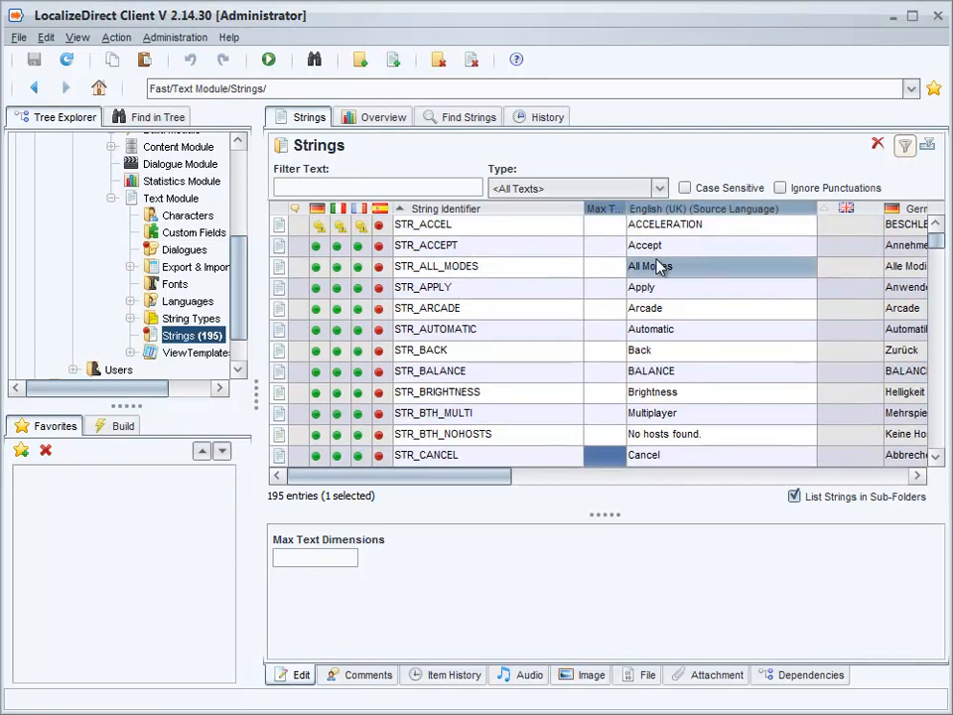
# - Start a new font under Fonts and set its name to Big
pyautogui.click(174, 285)
pyautogui.click(324, 343)
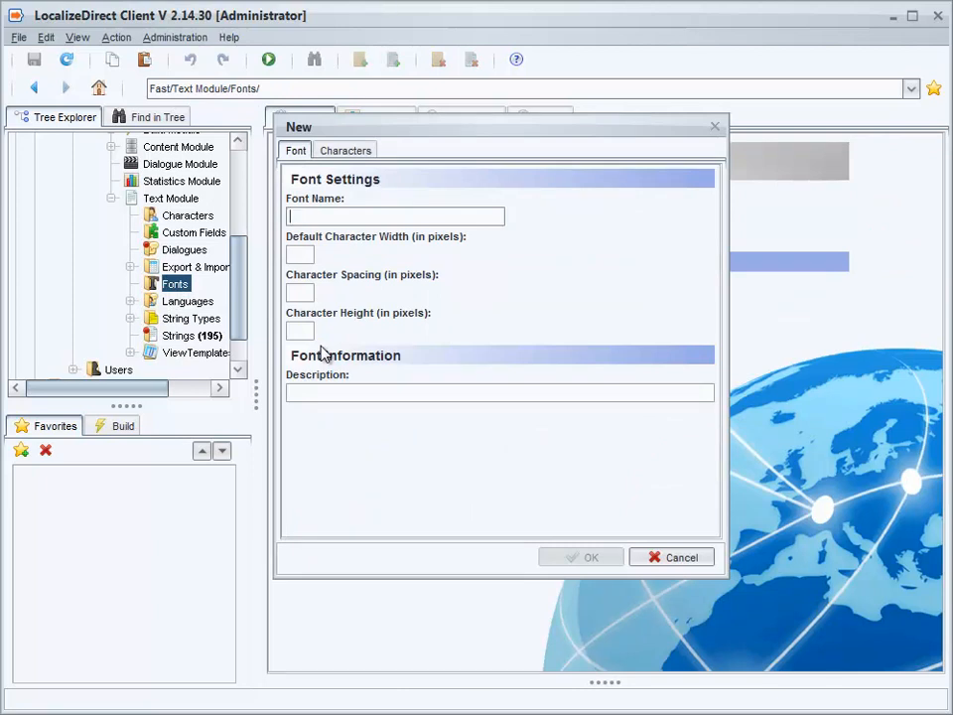
pyautogui.write('Big')
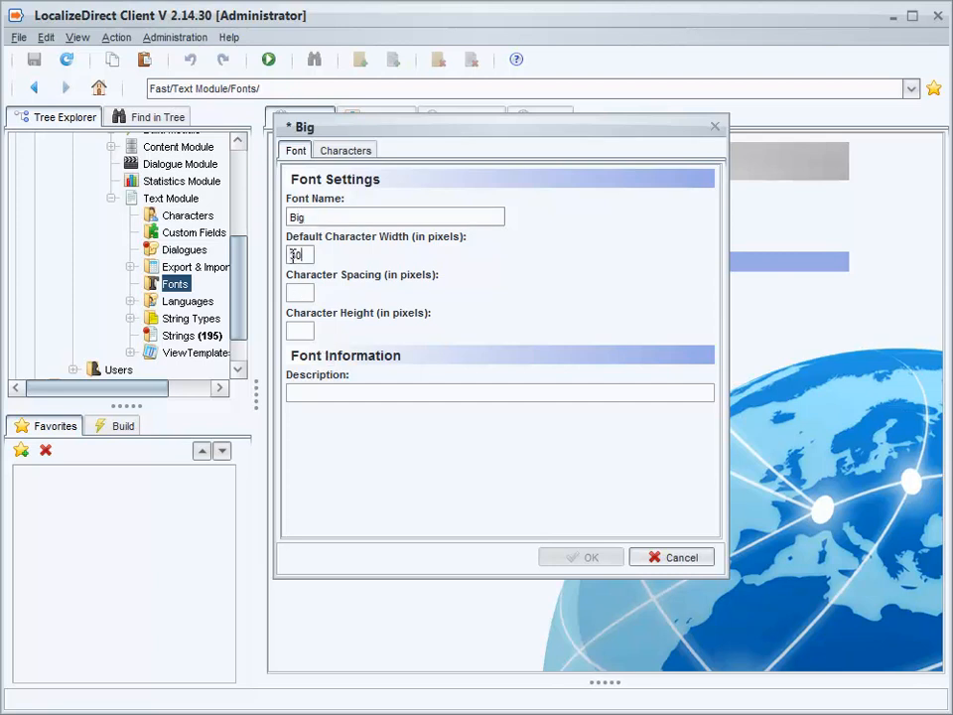
# - Set the Big font's character spacing to 5 and character height to 30 pixels
pyautogui.click(302, 293)
pyautogui.write('5')
pyautogui.click(296, 332)
pyautogui.write('30')
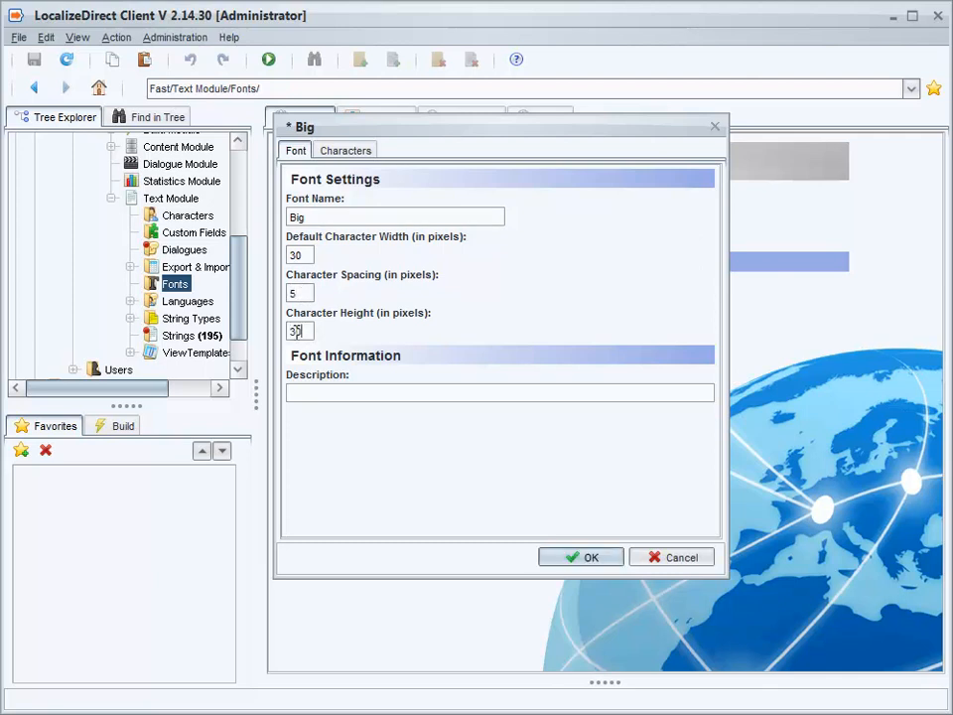
# - Define a specific width of 50 pixels for the character W in the font's character list
pyautogui.click(351, 153)
pyautogui.click(381, 217)
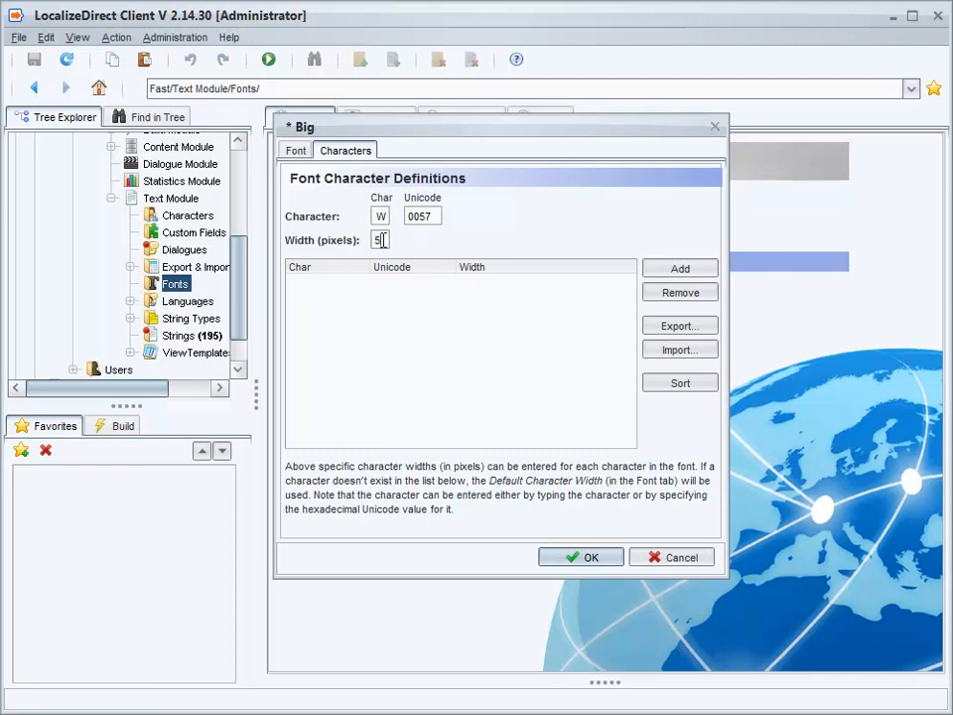
pyautogui.click(667, 268)
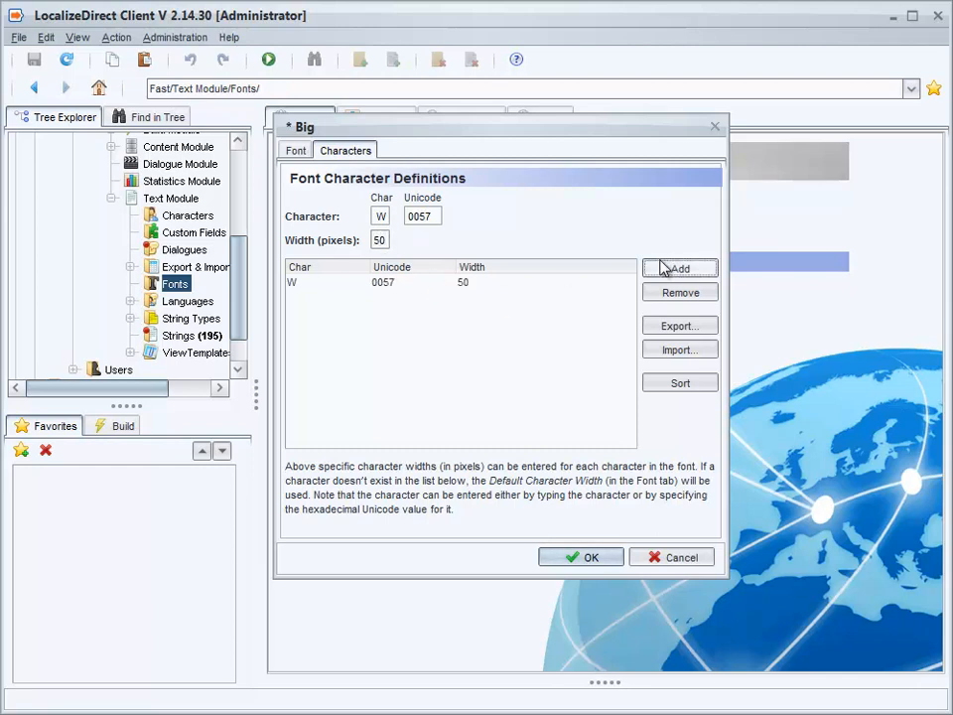
# - Add the character M with a width of 45 pixels to the font's character definitions
pyautogui.click(380, 213)
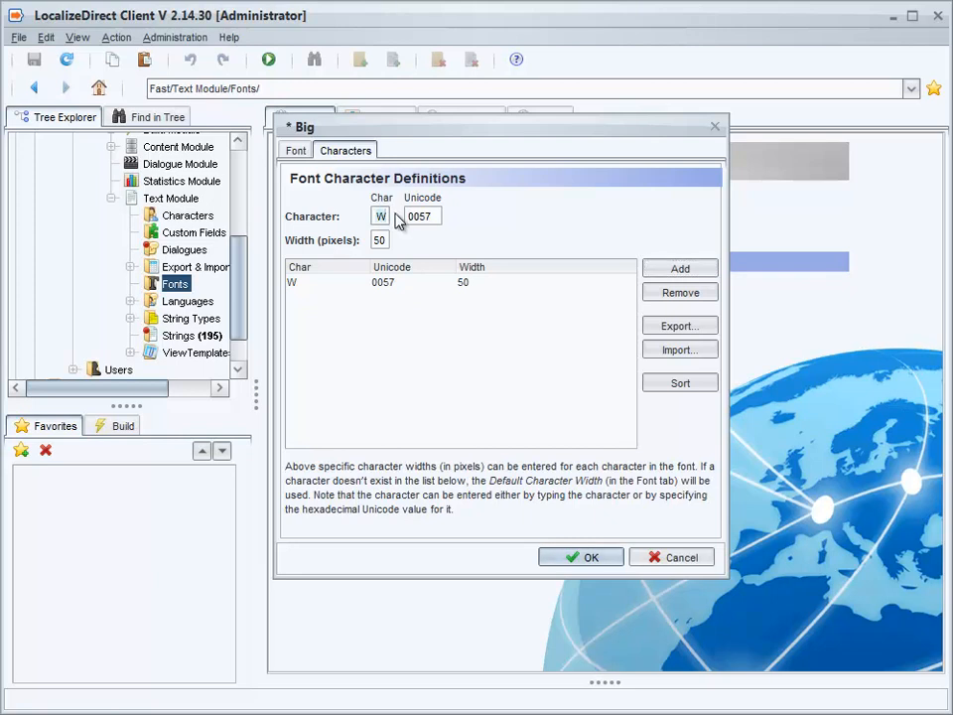
pyautogui.write('M')
pyautogui.write('45')
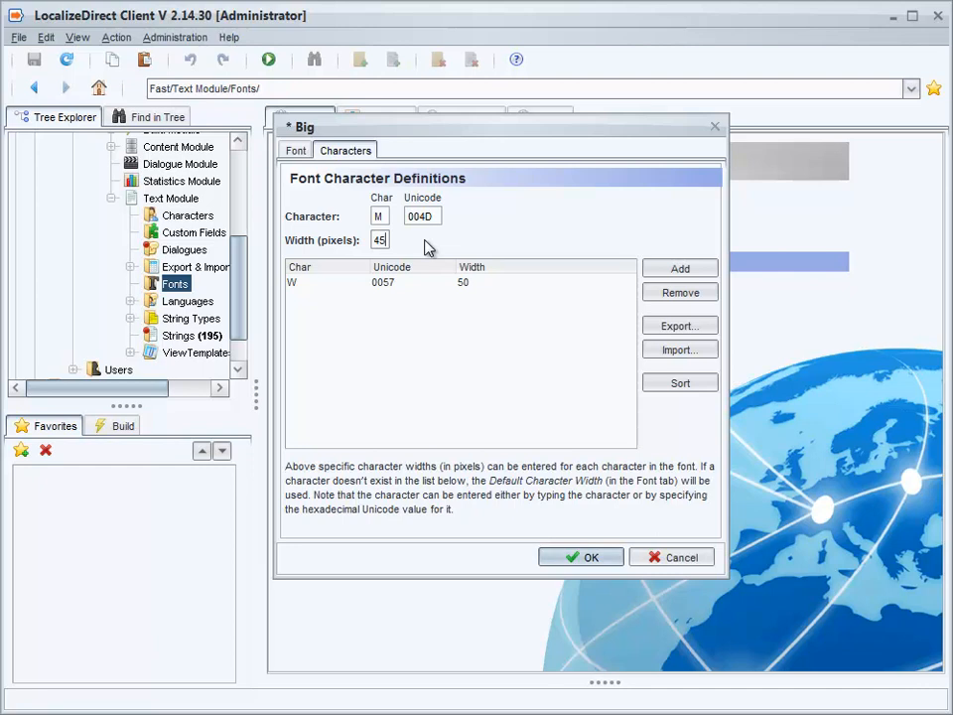
pyautogui.click(666, 269)
# - Open the font definition import, cancel it, and confirm the new Big font
pyautogui.click(672, 354)
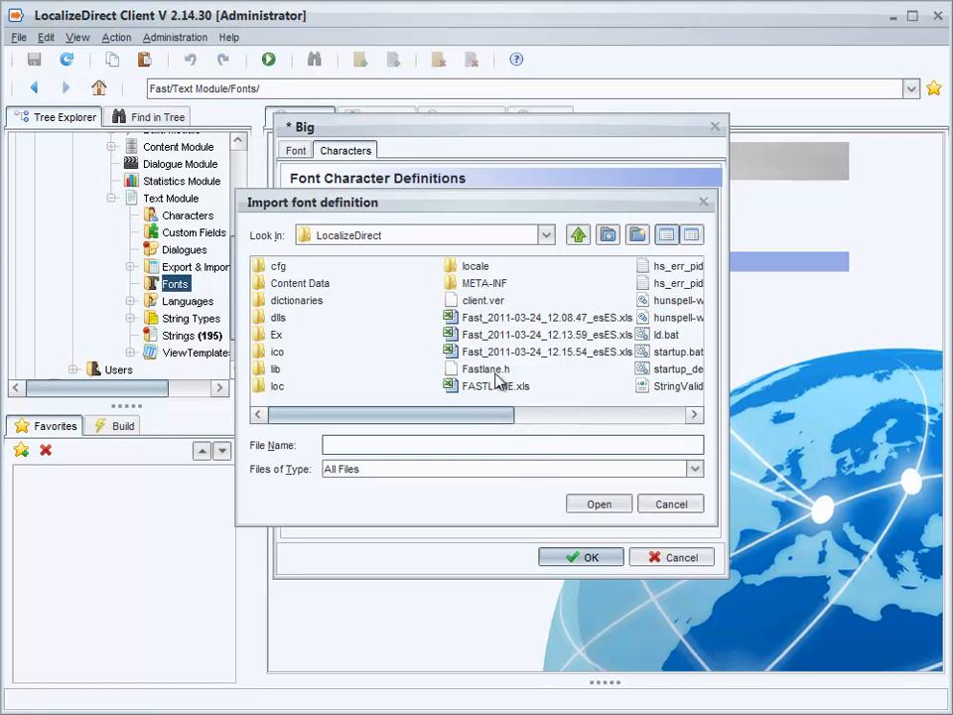
pyautogui.click(670, 506)
pyautogui.click(588, 557)
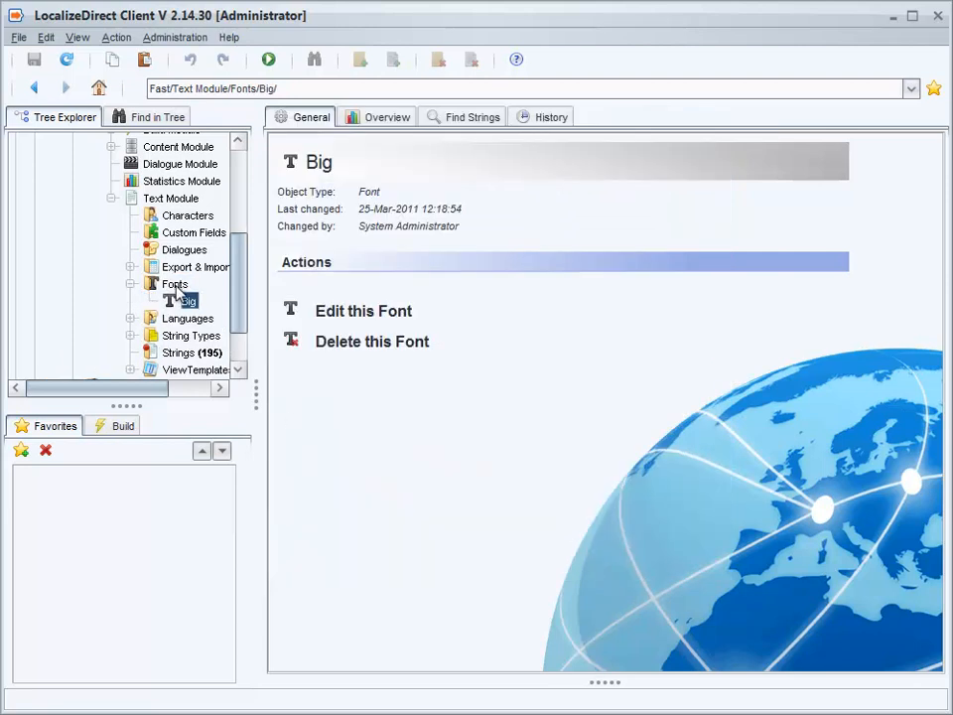
# - Open the Strings list's column manager and add the Max Pixels Dimensions and Font columns
pyautogui.scroll(-2, 234, 302)
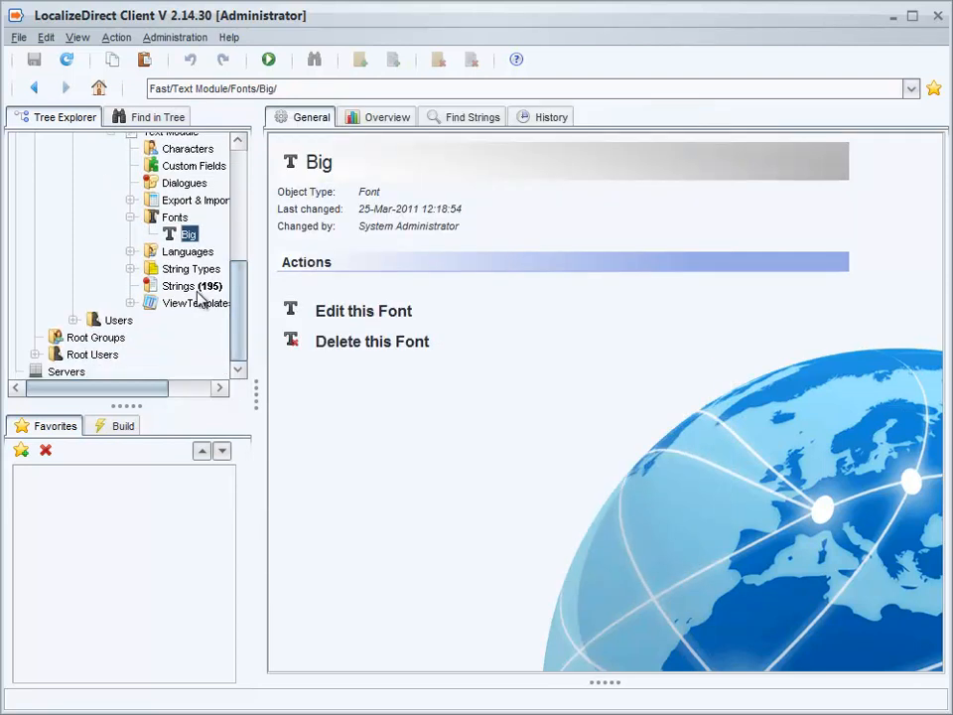
pyautogui.click(186, 290)
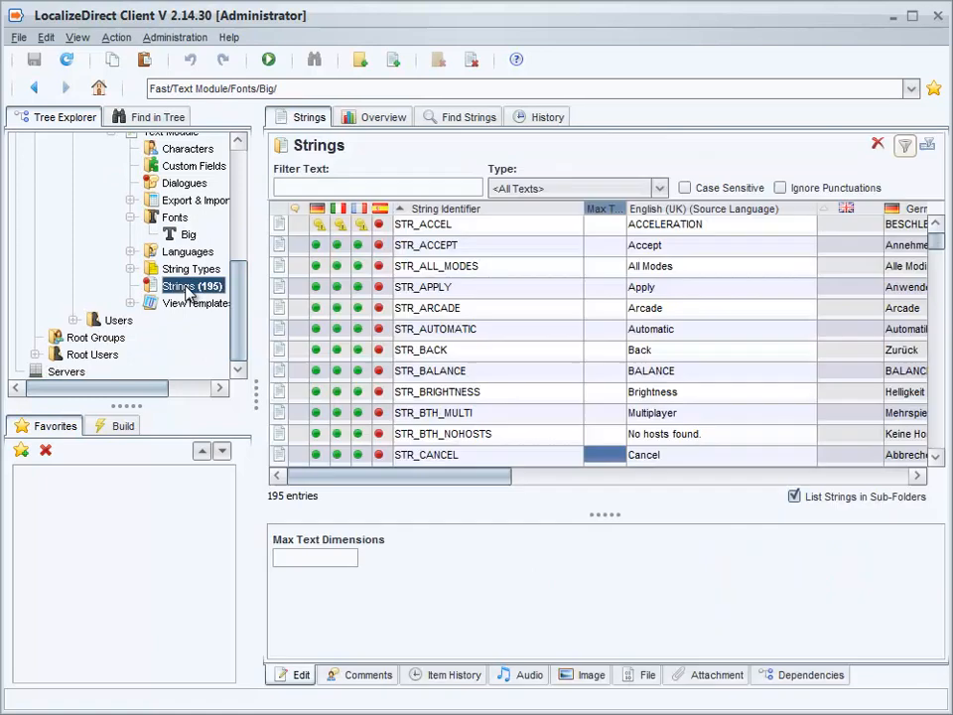
pyautogui.rightClick(492, 209)
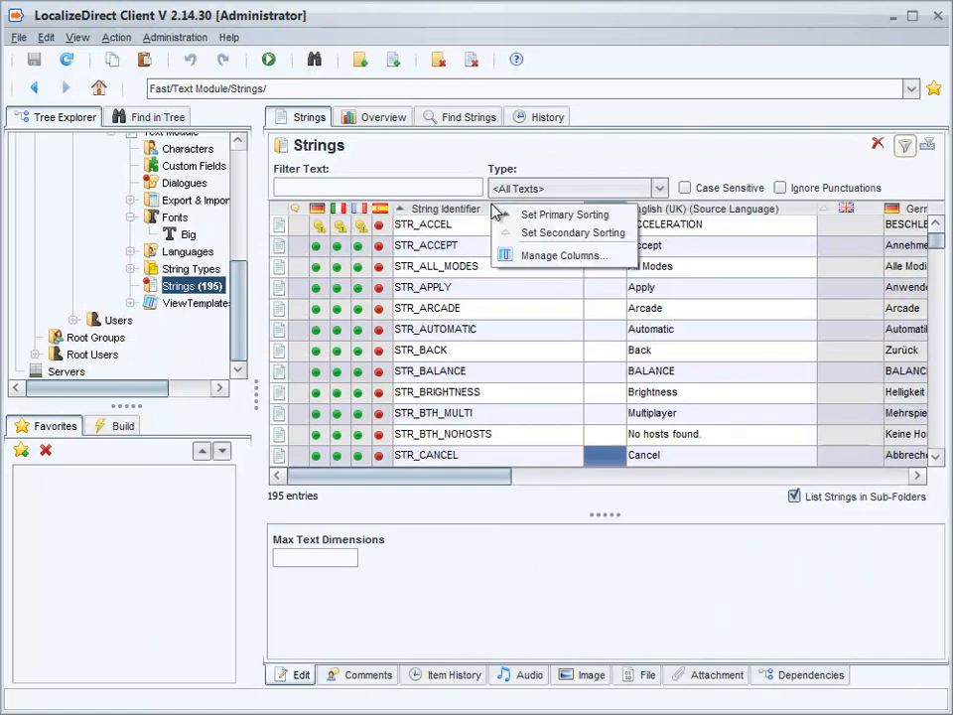
pyautogui.click(524, 256)
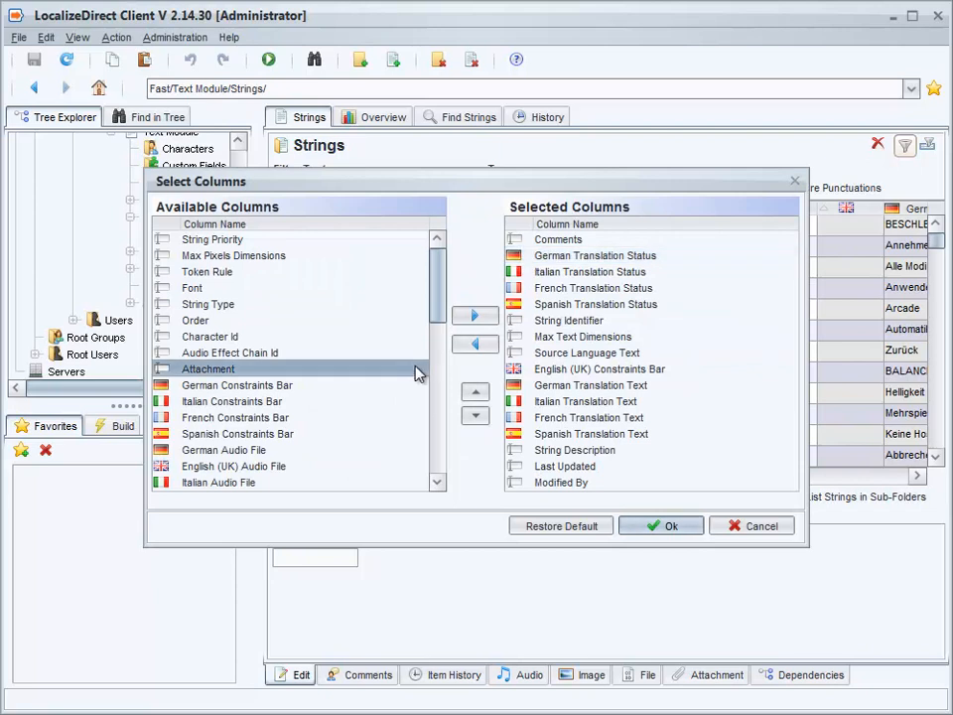
pyautogui.click(227, 258)
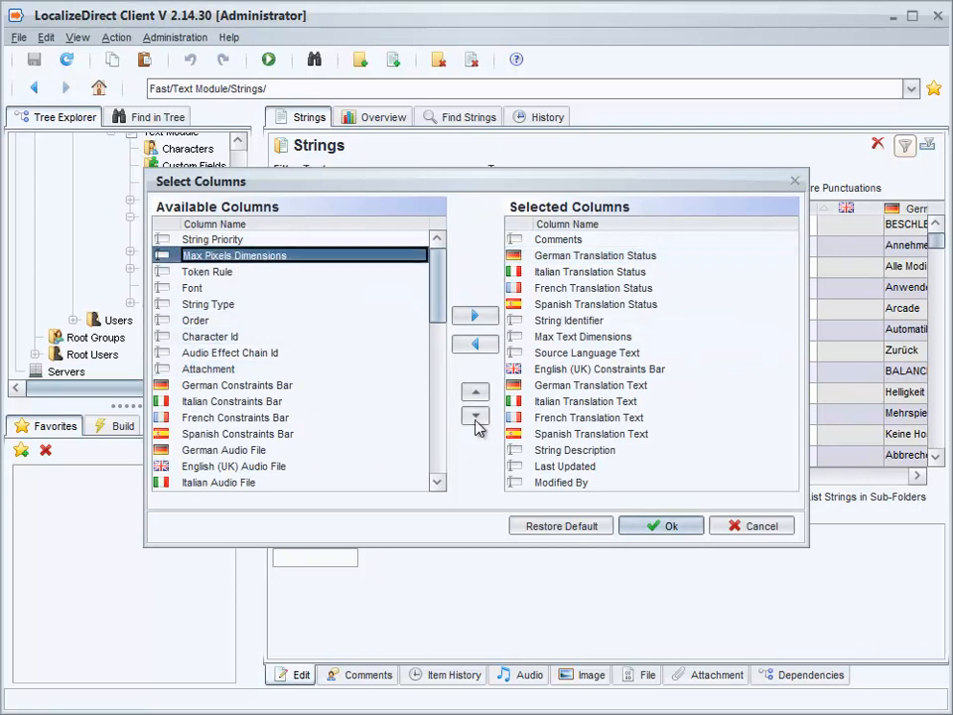
pyautogui.click(475, 316)
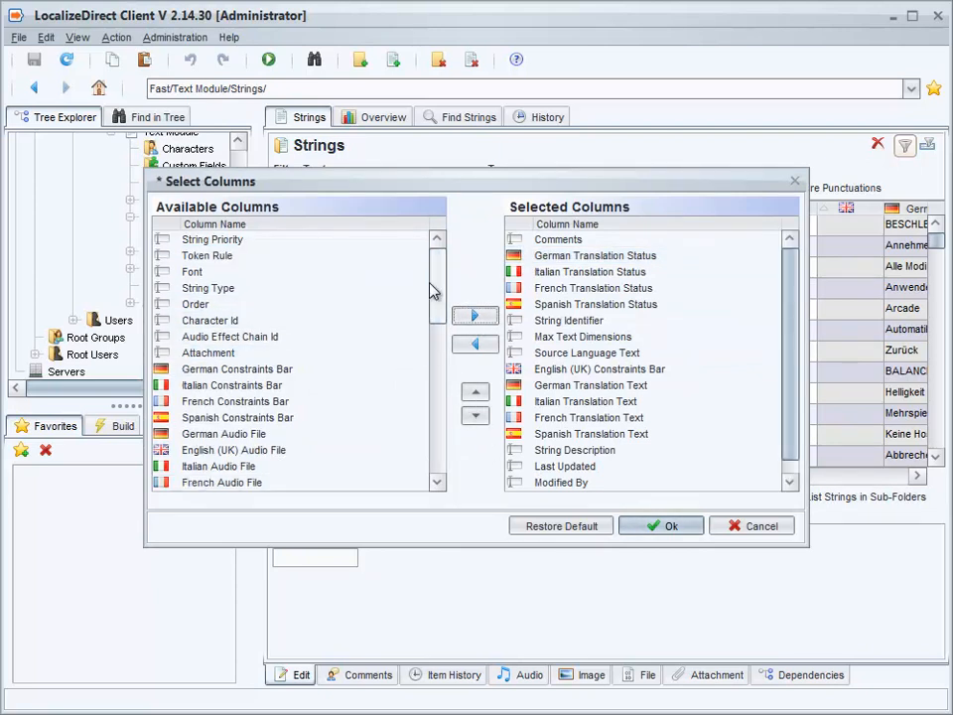
pyautogui.click(193, 272)
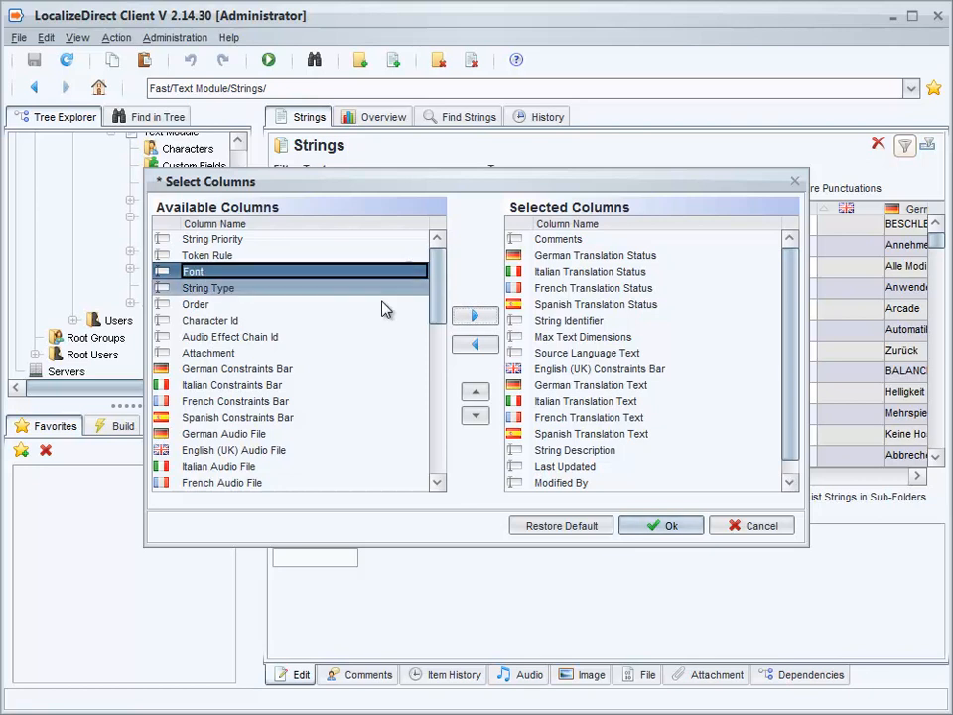
pyautogui.click(474, 316)
pyautogui.scroll(-2, 786, 378)
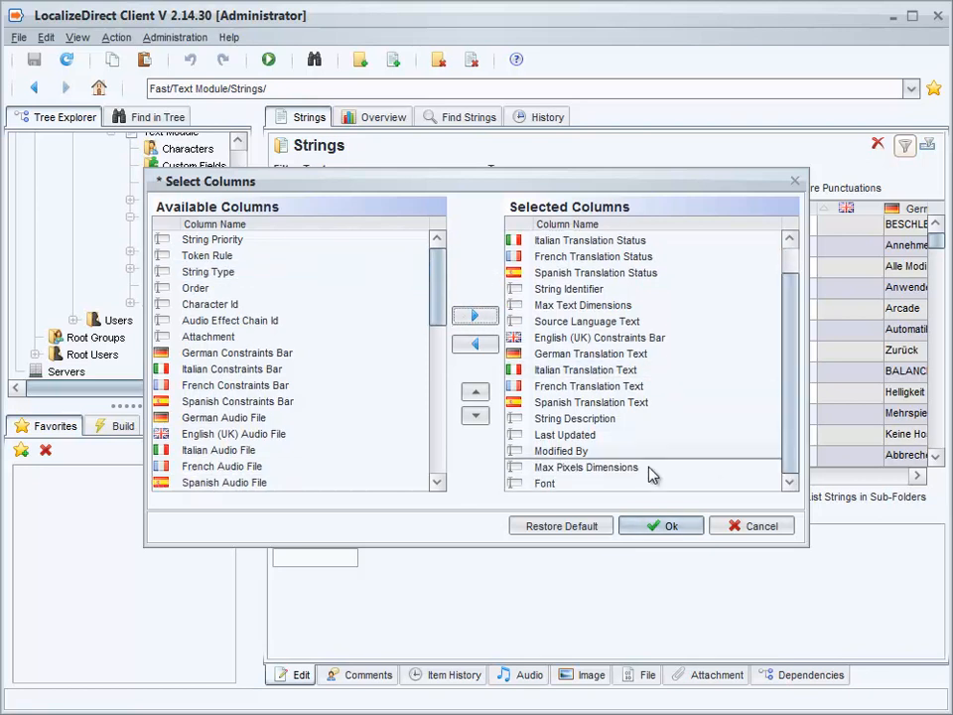
# - Place Font and Max Pixels Dimensions right after String Identifier, remove Max Text Dimensions, and apply
pyautogui.keyDown('shift'); pyautogui.click(551, 468); pyautogui.keyUp('shift')
pyautogui.click(476, 394)
pyautogui.click(475, 393)
pyautogui.click(475, 393)
pyautogui.click(475, 393)
pyautogui.click(475, 393)
pyautogui.click(475, 393)
pyautogui.click(476, 393)
pyautogui.click(476, 393)
pyautogui.click(476, 393)
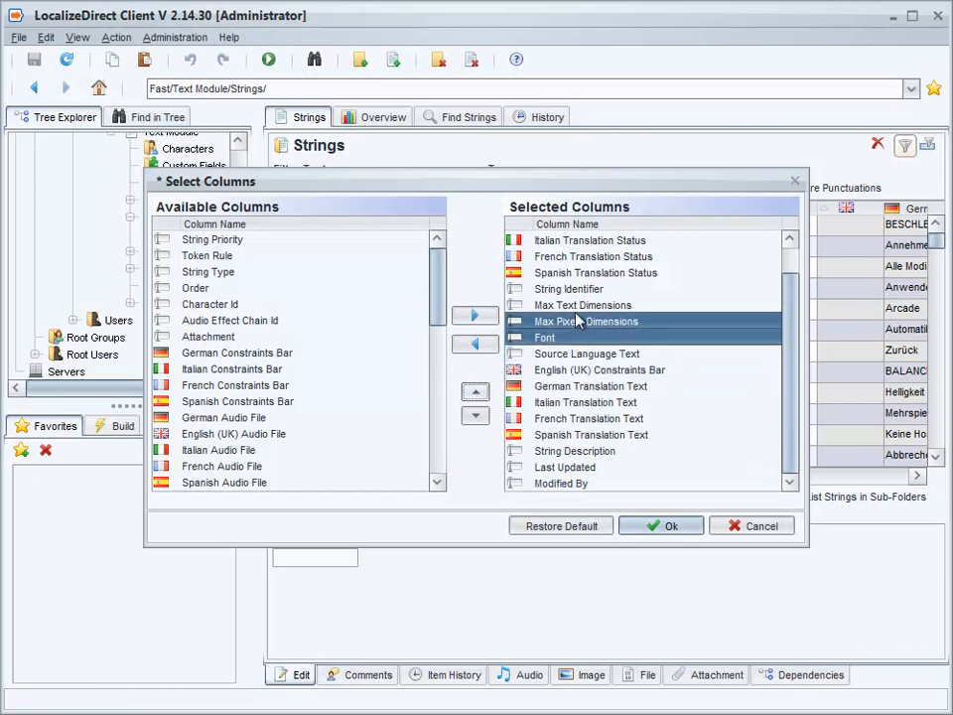
pyautogui.click(574, 307)
pyautogui.click(476, 344)
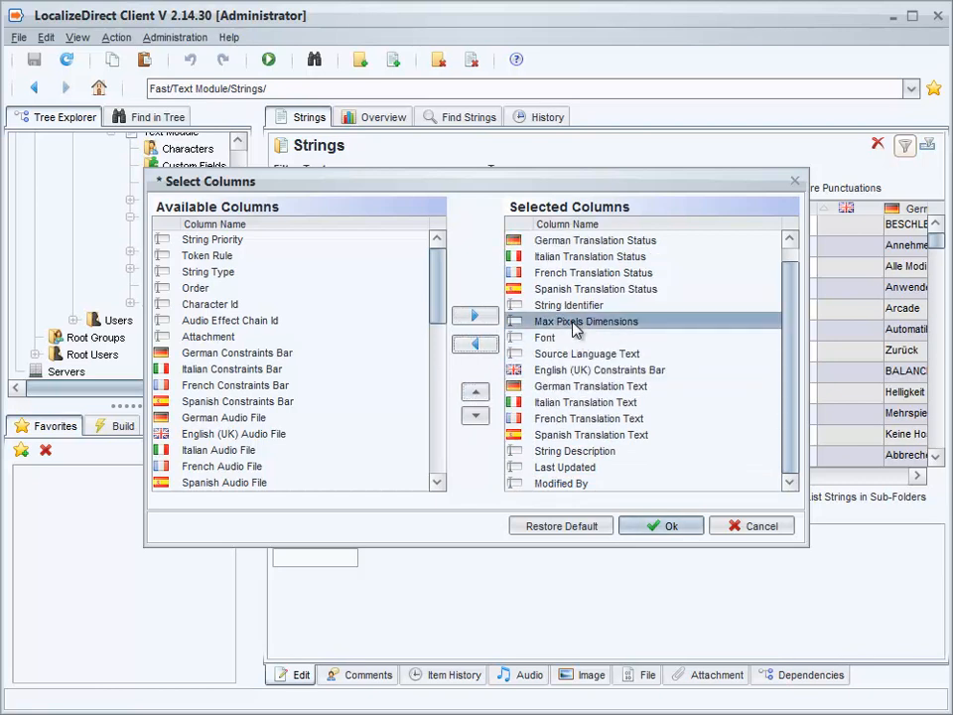
pyautogui.click(574, 323)
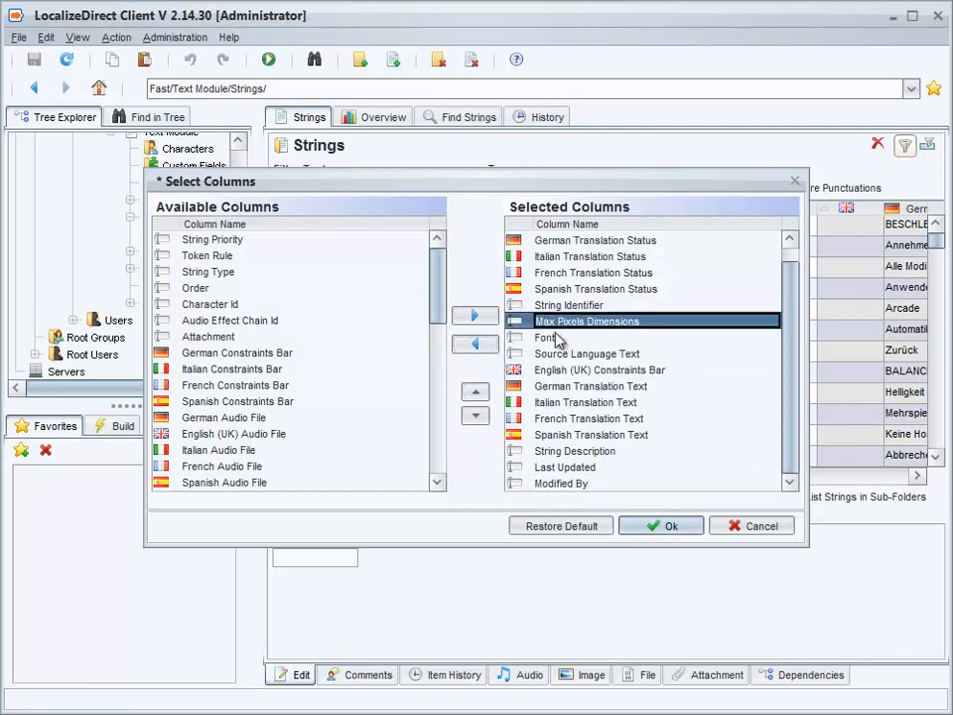
pyautogui.click(476, 415)
pyautogui.click(646, 527)
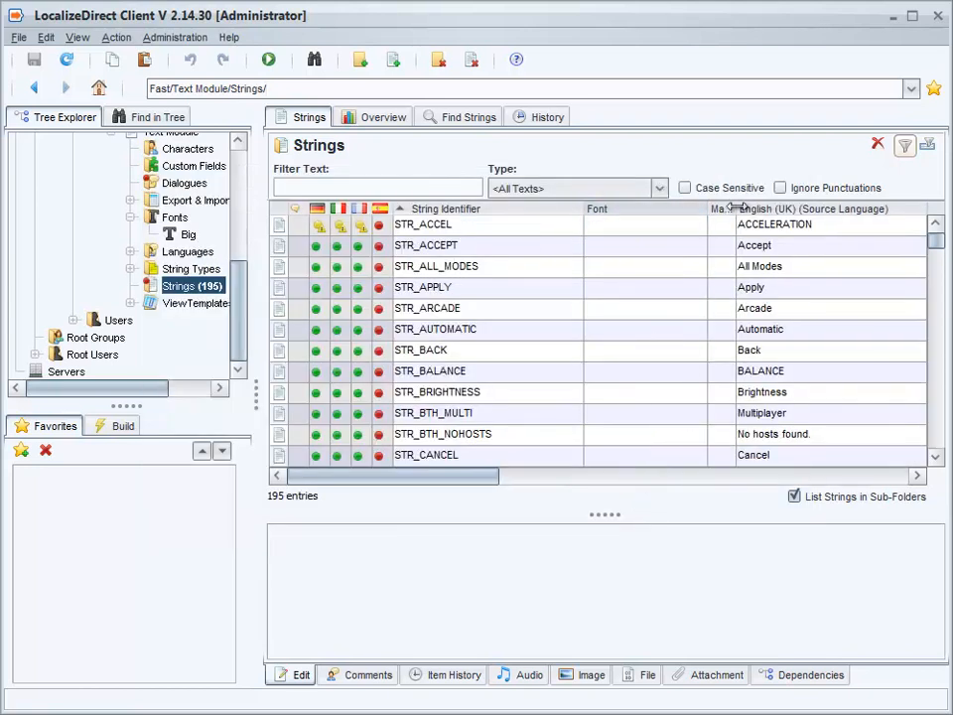
# - Assign the Big font to STR_ACCEL
pyautogui.moveTo(736, 208); pyautogui.dragTo(772, 207)
pyautogui.moveTo(492, 478); pyautogui.dragTo(531, 484)
pyautogui.click(517, 227)
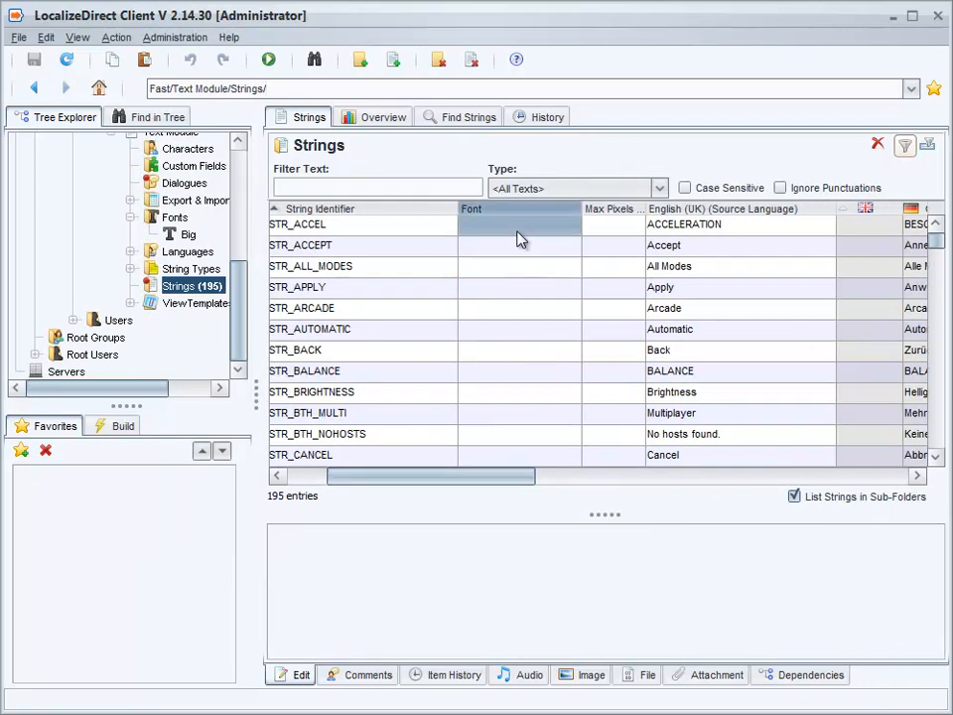
pyautogui.click(572, 227)
pyautogui.click(572, 228)
pyautogui.click(572, 227)
pyautogui.click(495, 255)
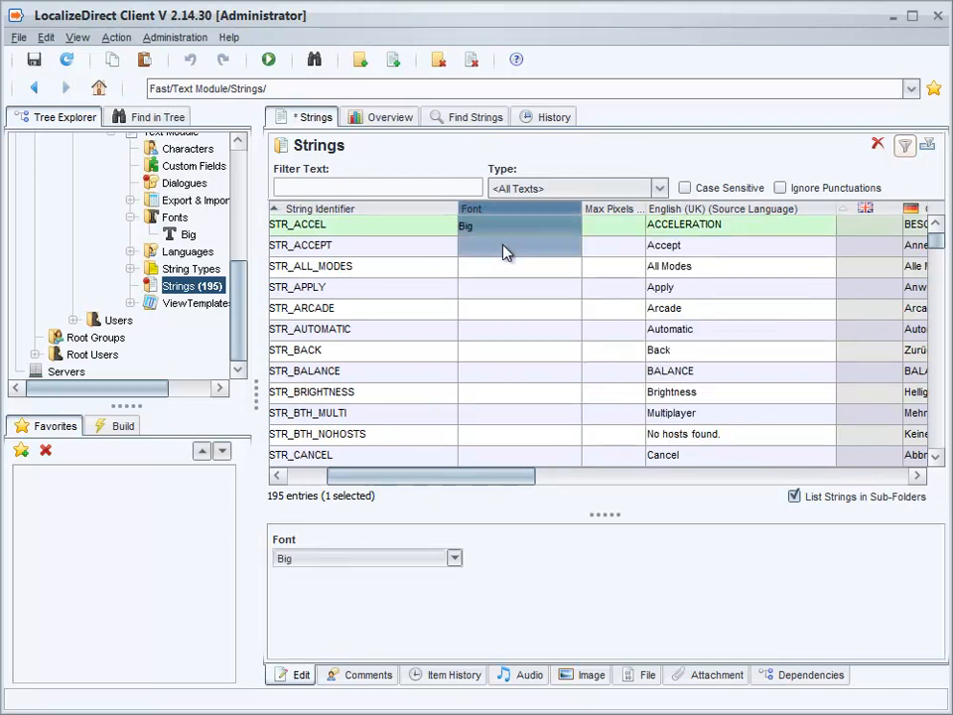
# - Paste the Big font into STR_ACCEPT through STR_BTH_NOHOSTS and save
pyautogui.click(504, 247)
pyautogui.click(504, 395)
pyautogui.keyDown('shift'); pyautogui.click(503, 437); pyautogui.keyUp('shift')
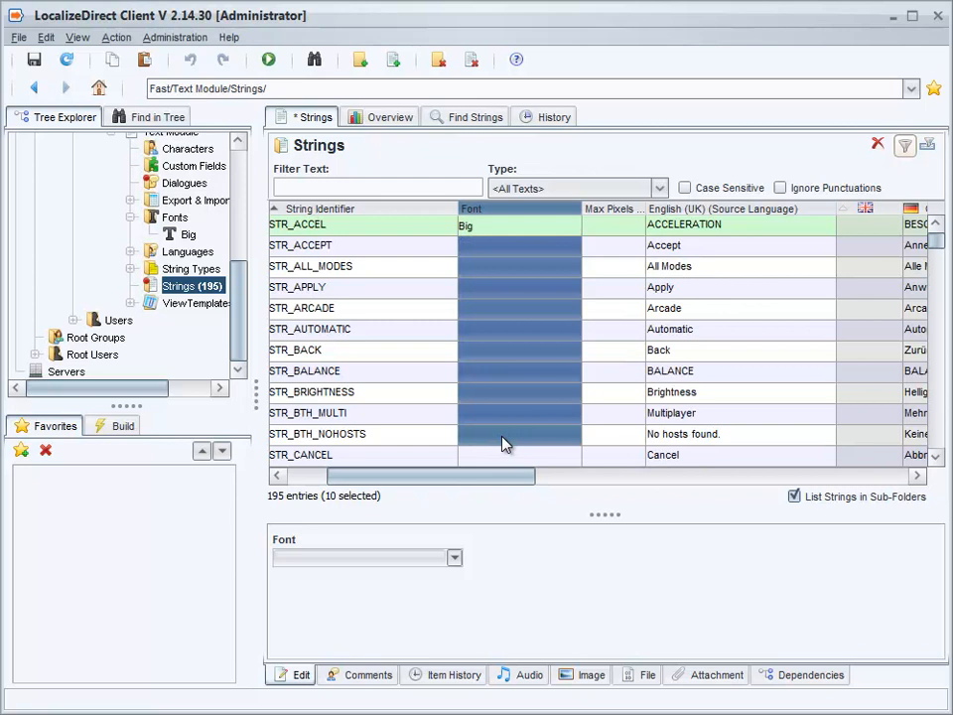
pyautogui.write('Big Big Big Big Big Big Big Big Big Big')
pyautogui.hotkey('ctrl', 's')
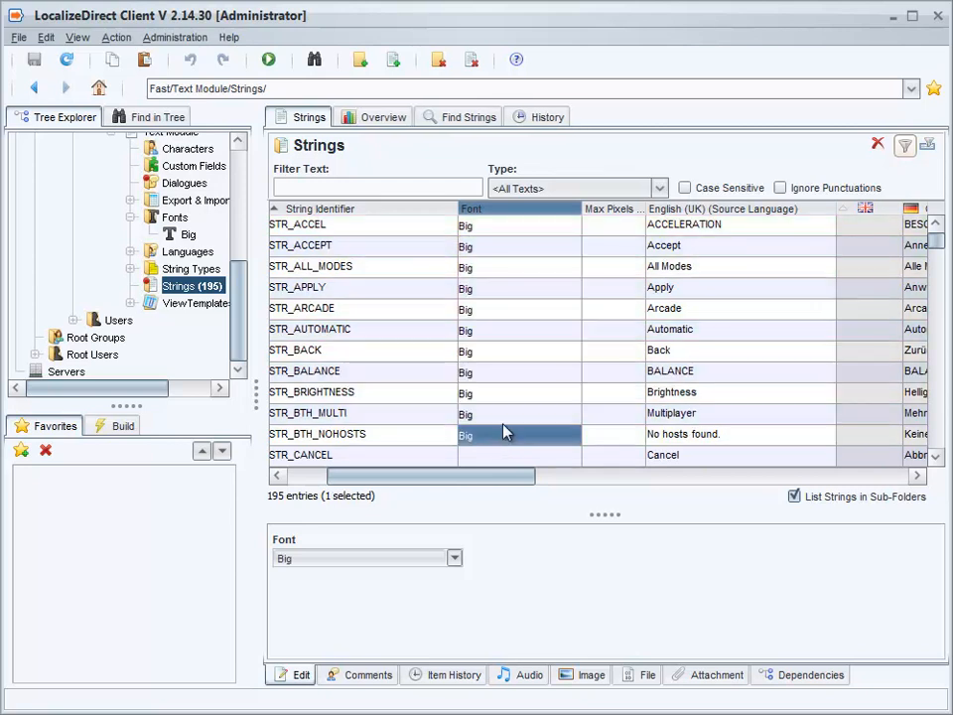
# - Set STR_ACCEL's max pixels dimension to 300
pyautogui.click(598, 229)
pyautogui.click(598, 229)
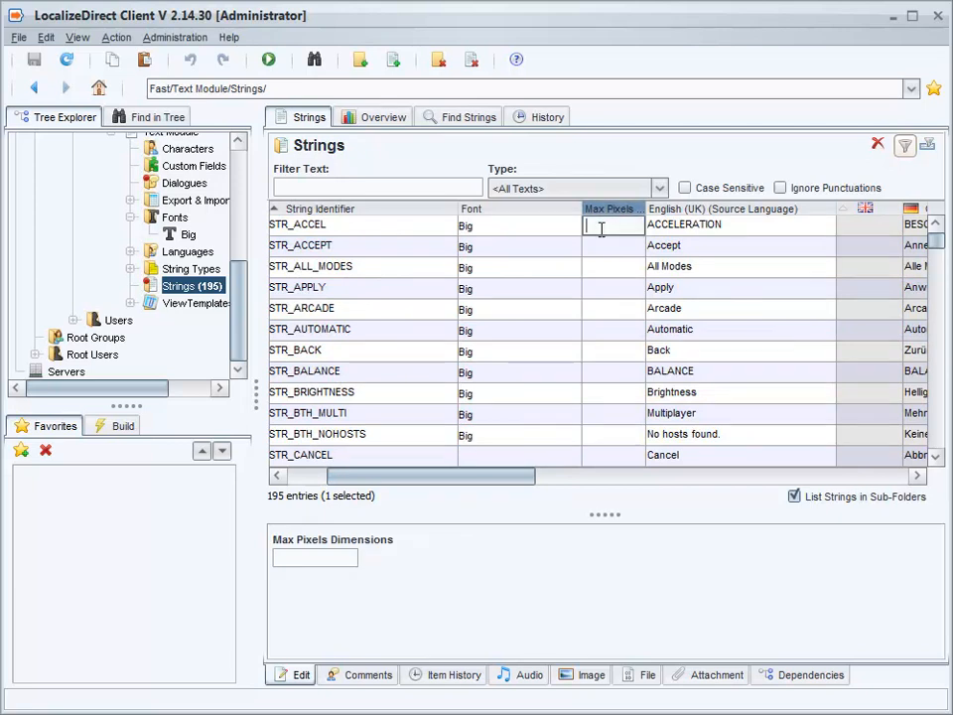
pyautogui.write('300')
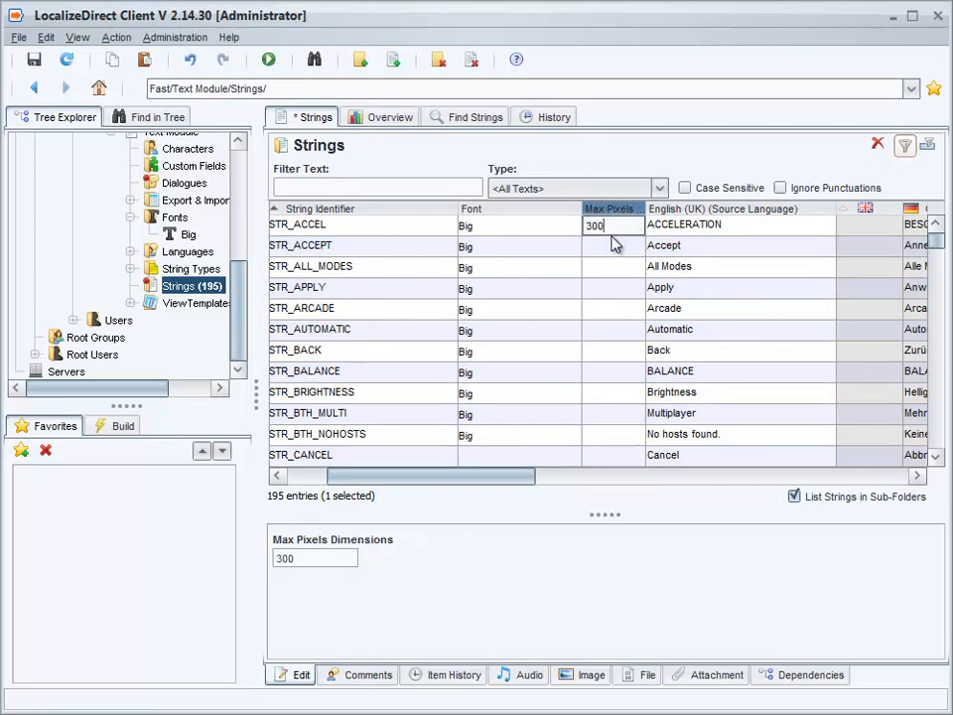
pyautogui.press('Return')
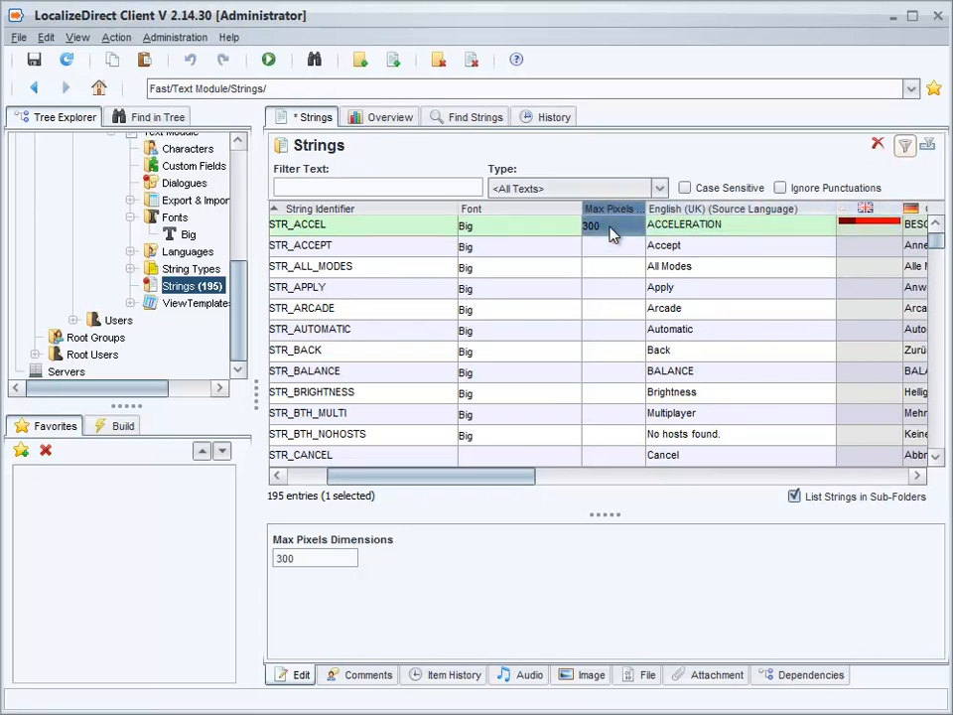
# - Paste the 300 max pixels value into STR_ACCEPT through STR_BTH_NOHOSTS and save
pyautogui.moveTo(618, 225); pyautogui.dragTo(624, 256)
pyautogui.hotkey('ctrl', 'c')
pyautogui.click(618, 246)
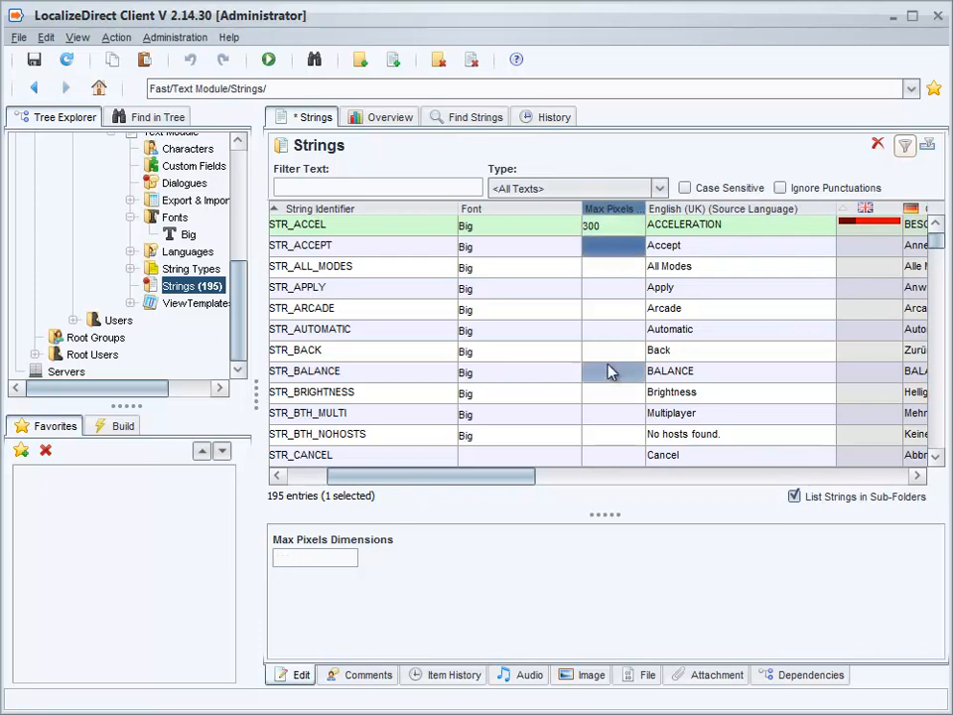
pyautogui.keyDown('shift'); pyautogui.click(612, 437); pyautogui.keyUp('shift')
pyautogui.hotkey('ctrl', 'v')
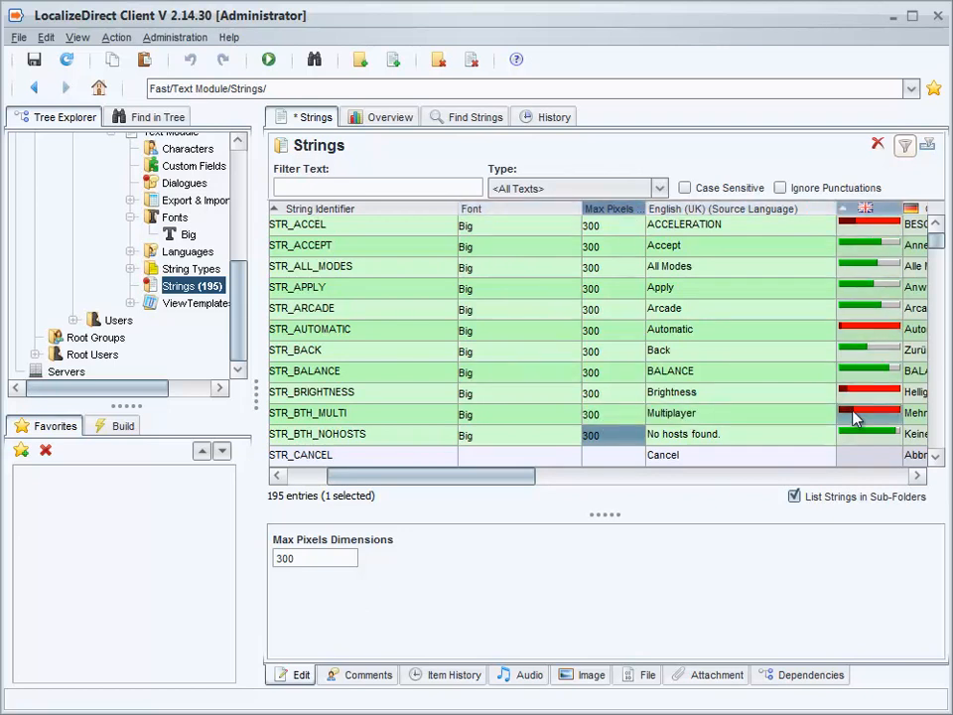
pyautogui.hotkey('ctrl', 's')
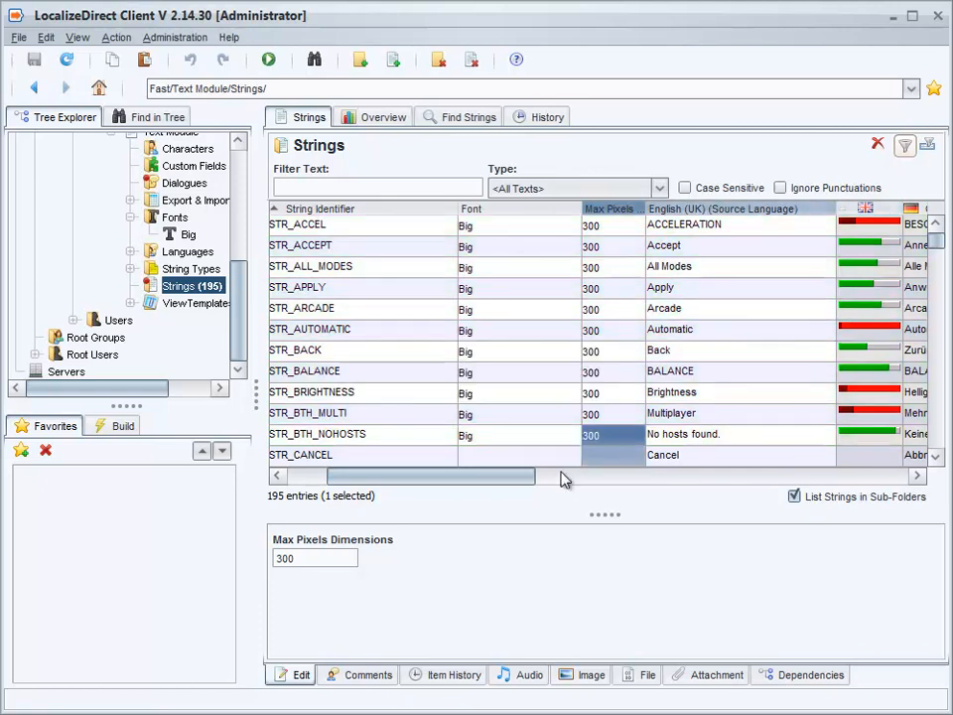
# - Add the German, Italian, French and Spanish Constraints Bar columns to the strings list
pyautogui.moveTo(502, 479); pyautogui.dragTo(640, 544)
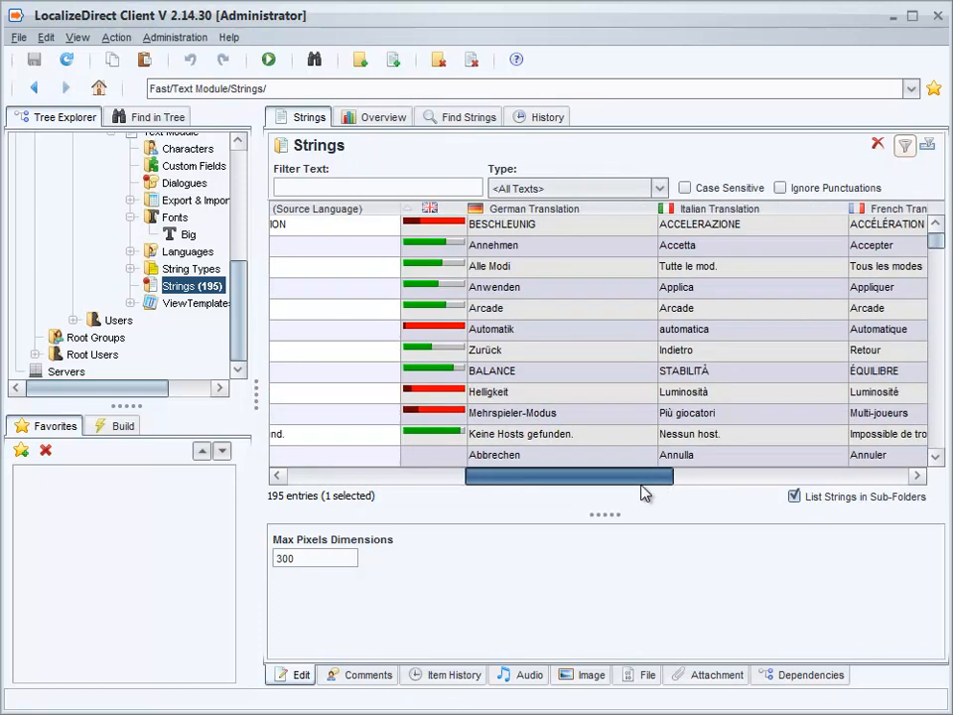
pyautogui.rightClick(553, 218)
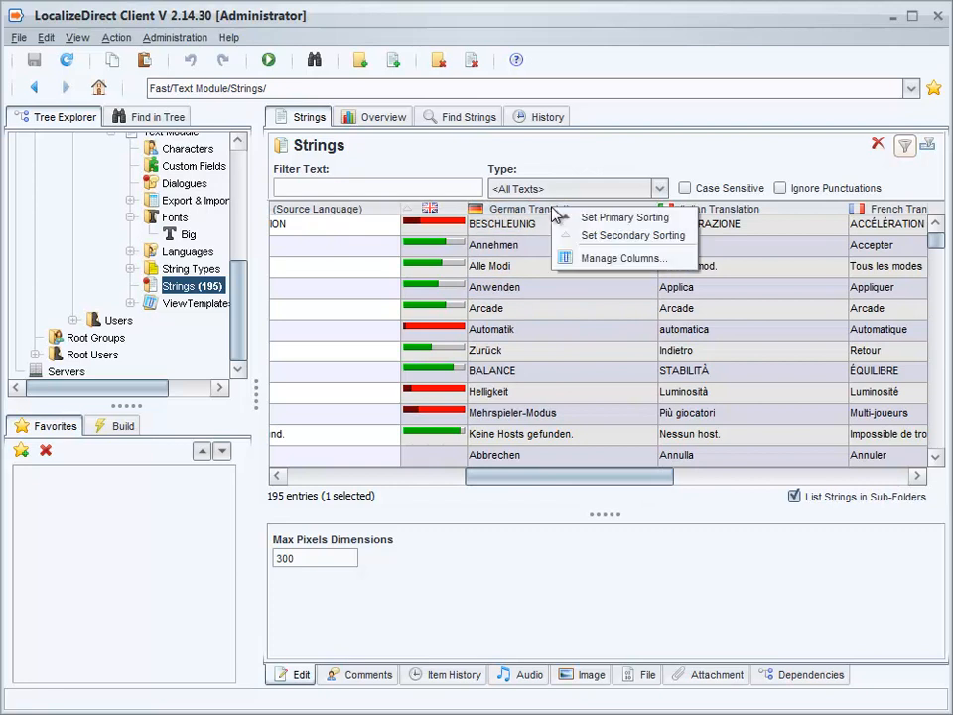
pyautogui.click(598, 260)
pyautogui.click(293, 368)
pyautogui.keyDown('shift'); pyautogui.click(298, 385); pyautogui.keyUp('shift')
pyautogui.keyDown('shift'); pyautogui.click(284, 400); pyautogui.keyUp('shift')
pyautogui.keyDown('shift'); pyautogui.click(283, 418); pyautogui.keyUp('shift')
pyautogui.click(474, 315)
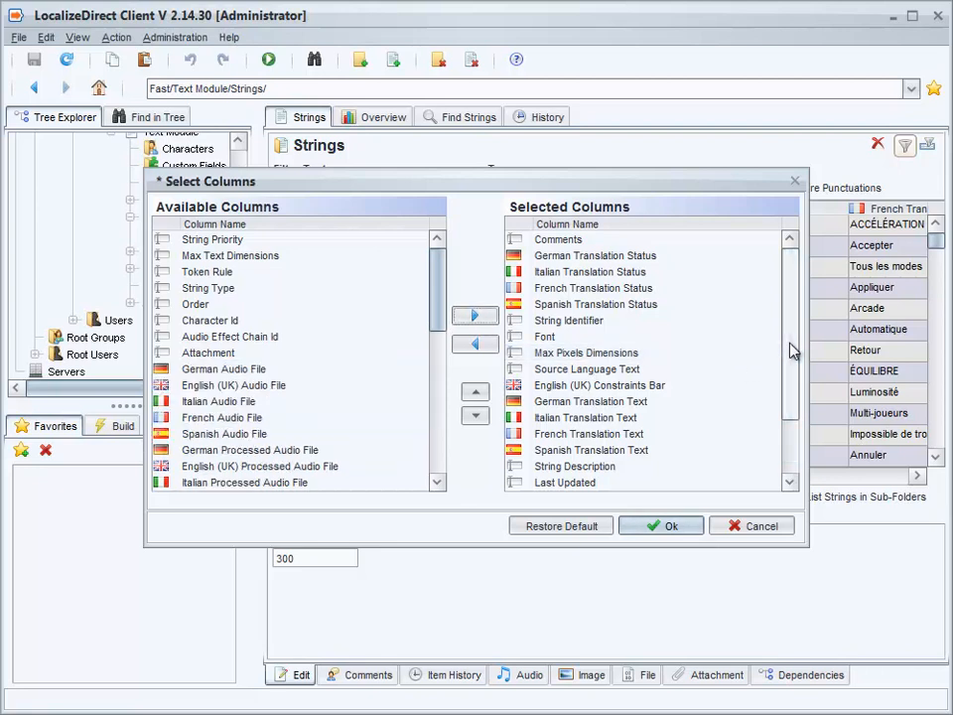
# - Move the four language constraints bar columns up beside the English constraints bar and apply
pyautogui.scroll(-2, 655, 466)
pyautogui.click(609, 483)
pyautogui.keyDown('shift'); pyautogui.click(586, 435); pyautogui.keyUp('shift')
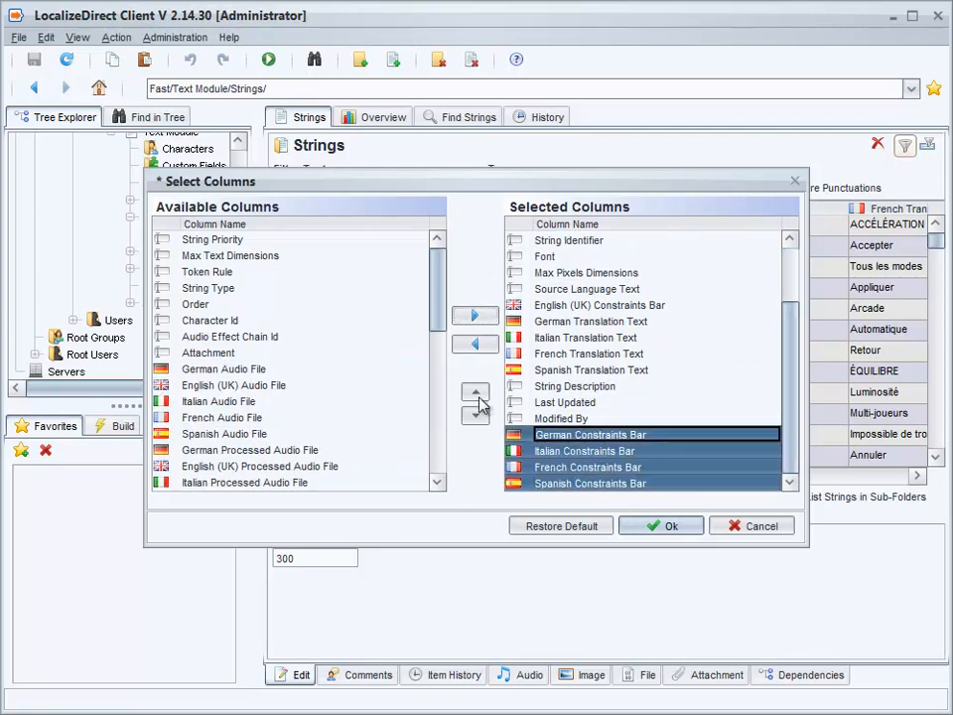
pyautogui.click(475, 392)
pyautogui.click(475, 391)
pyautogui.click(475, 392)
pyautogui.click(475, 394)
pyautogui.click(474, 393)
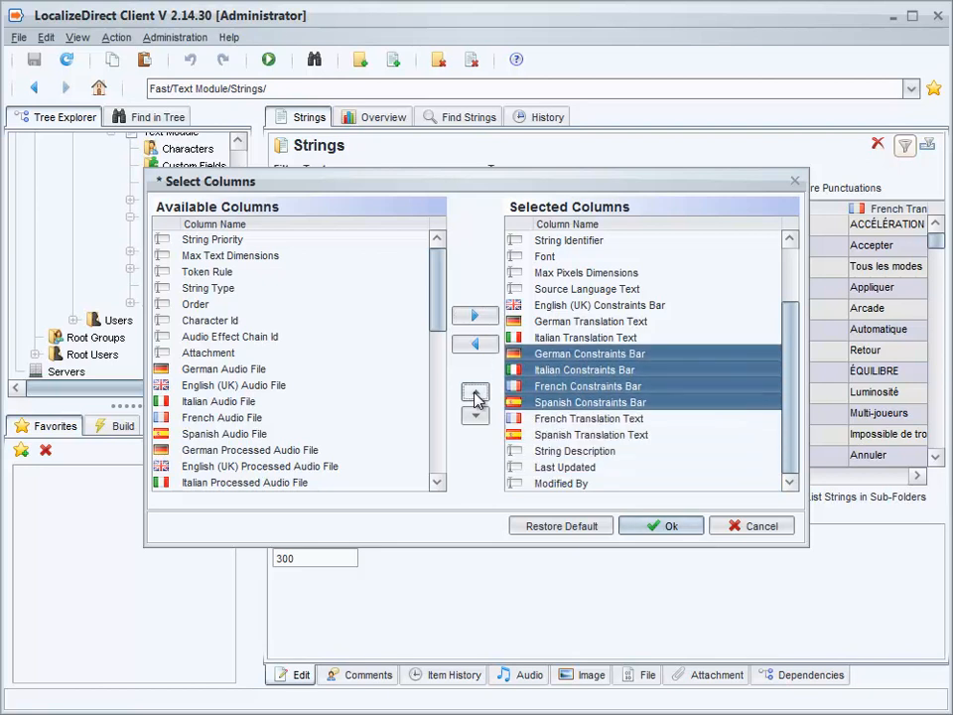
pyautogui.click(474, 394)
pyautogui.click(475, 393)
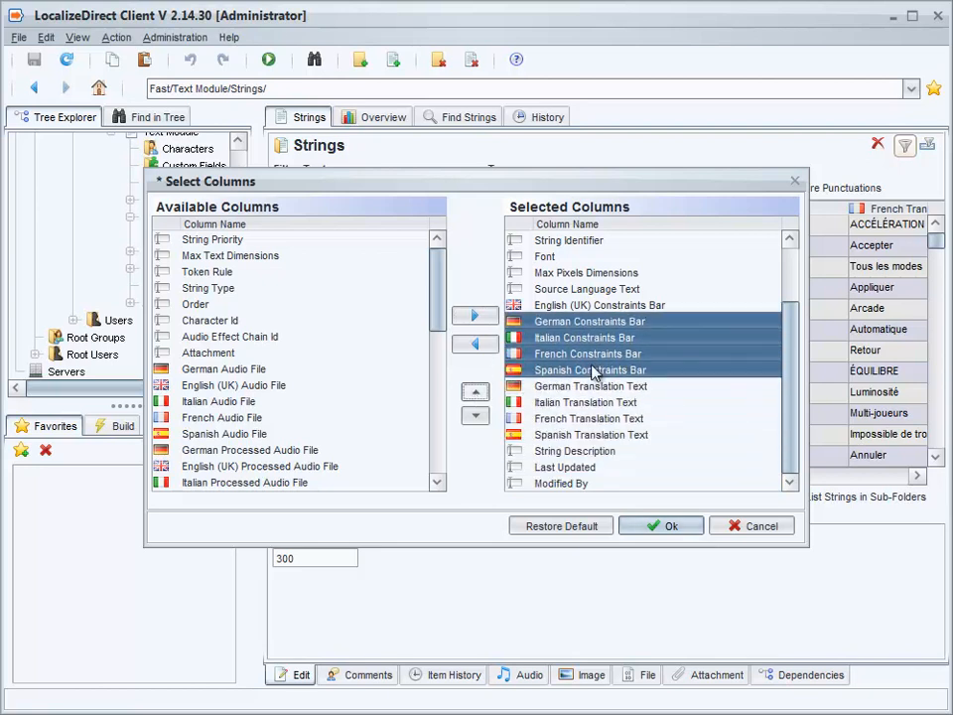
pyautogui.click(657, 527)
pyautogui.moveTo(448, 491); pyautogui.dragTo(564, 494)
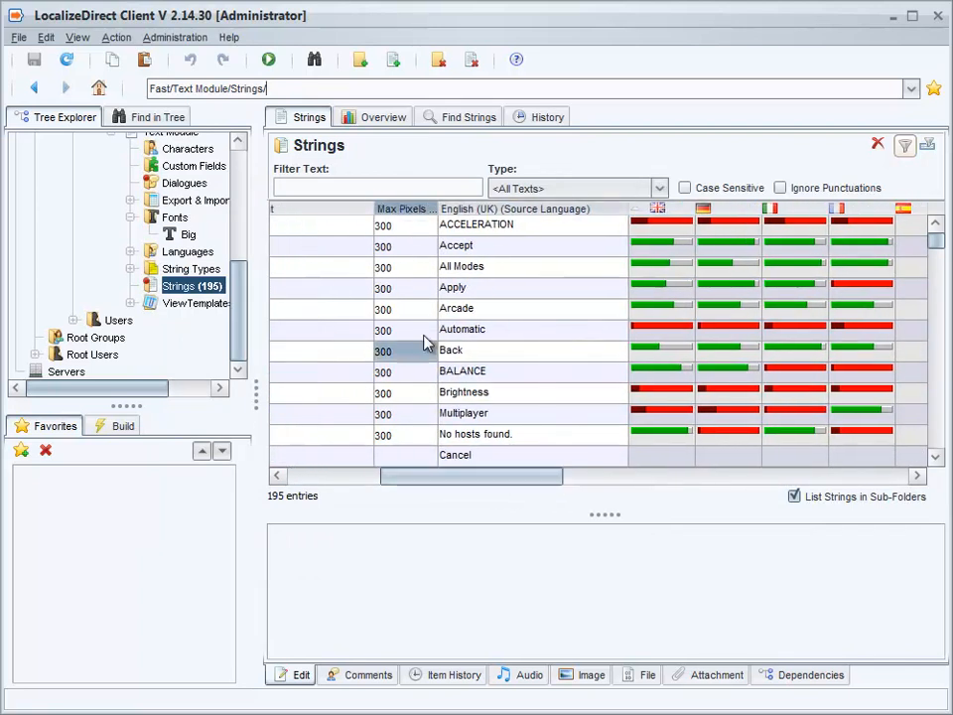
pyautogui.click(407, 224)
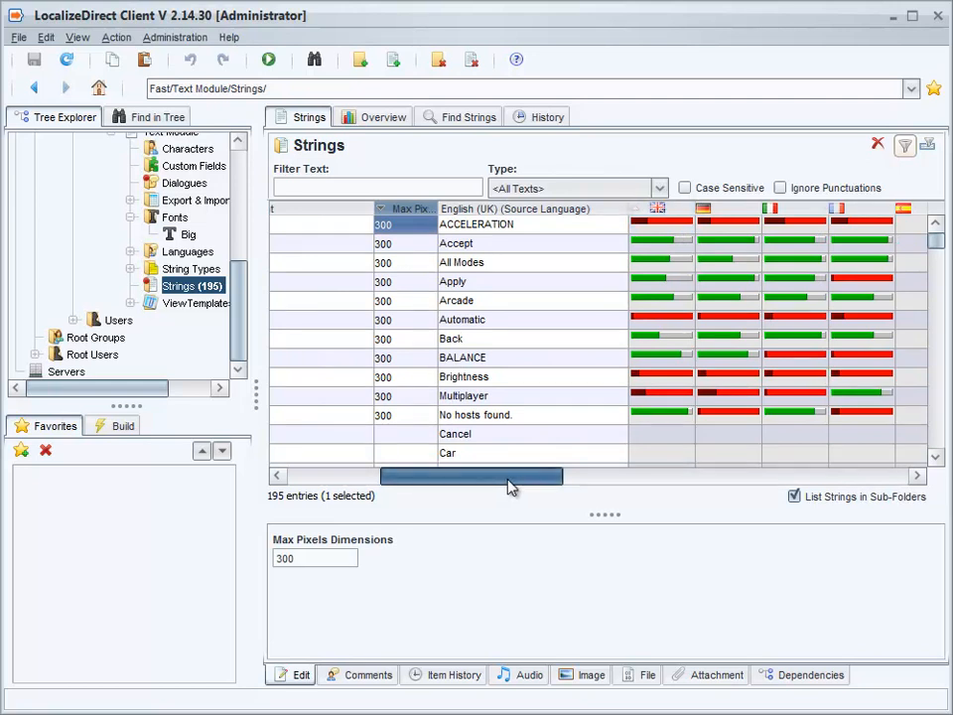